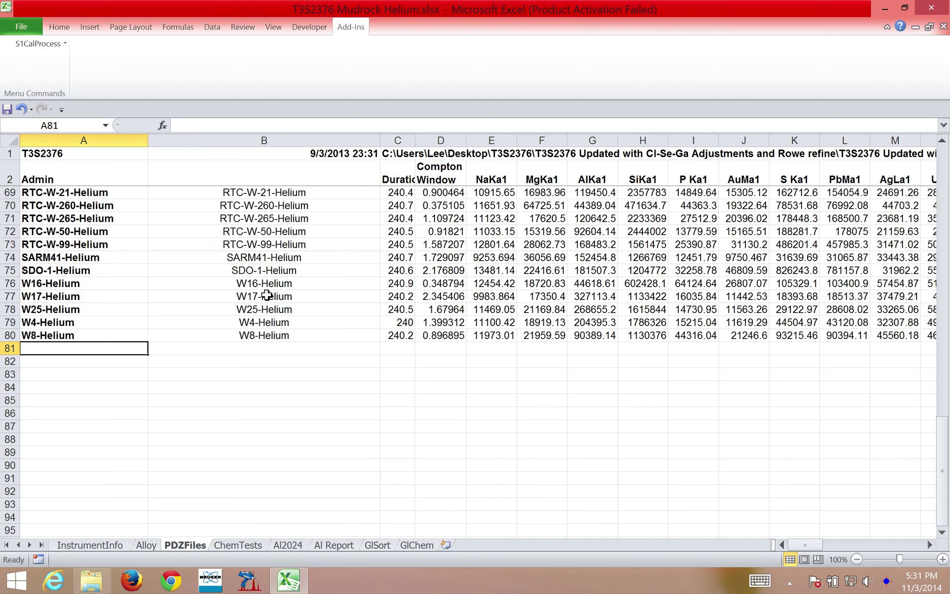
Review the W17-Helium sample rows and select the empty cell below the last sample
{"action": "left_click", "coordinate": [255, 290]}
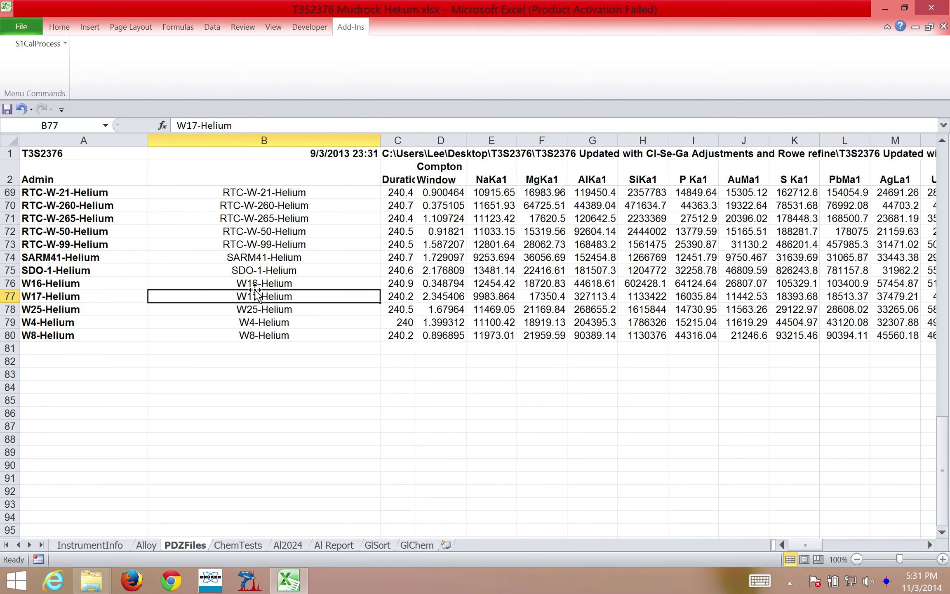
{"action": "scroll", "coordinate": [239, 351], "scroll_direction": "up", "scroll_amount": 8}
{"action": "scroll", "coordinate": [235, 346], "scroll_direction": "up", "scroll_amount": 14}
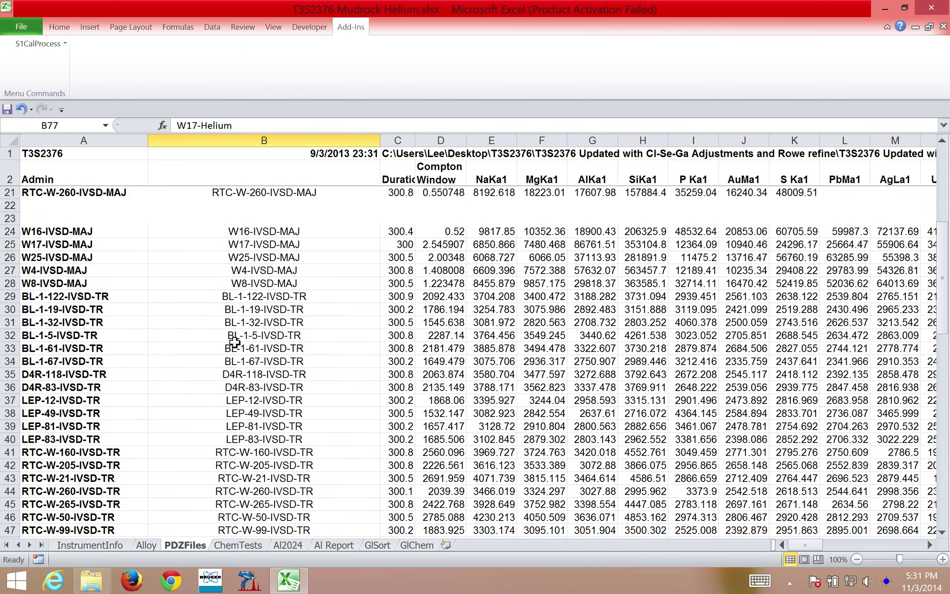
{"action": "scroll", "coordinate": [247, 270], "scroll_direction": "down", "scroll_amount": 6}
{"action": "scroll", "coordinate": [246, 270], "scroll_direction": "down", "scroll_amount": 15}
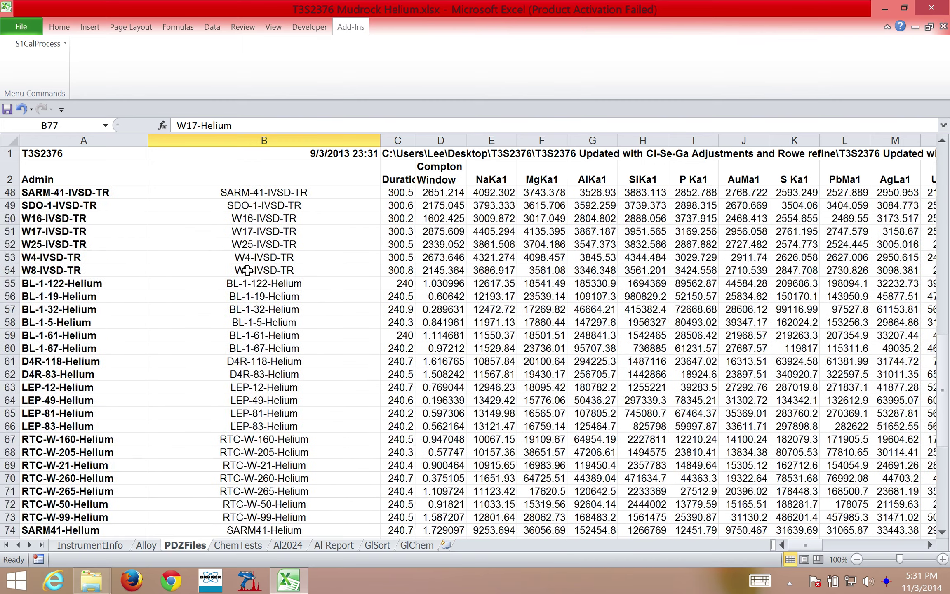
{"action": "left_click", "coordinate": [69, 388]}
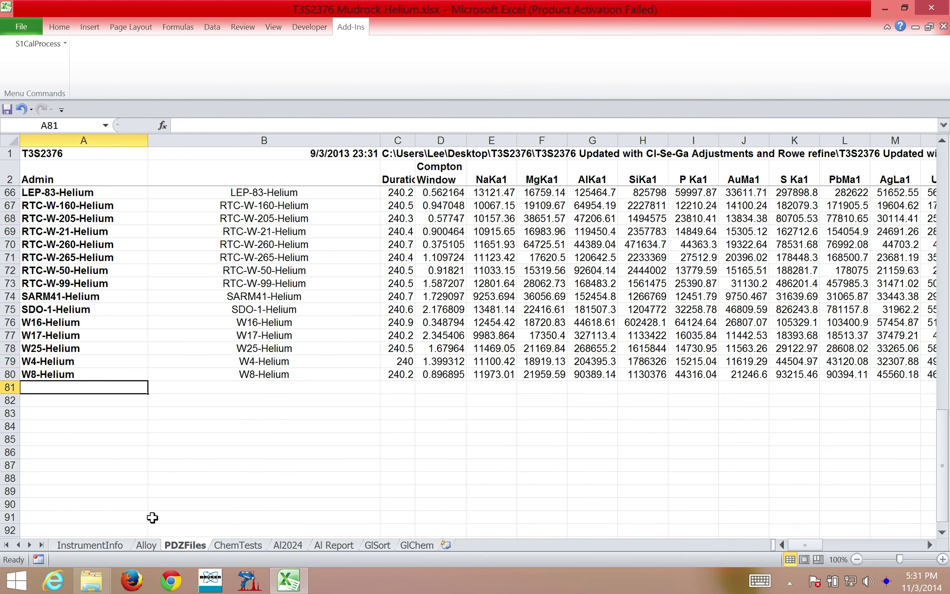
Switch briefly to the instrument software, then reselect the empty cell below the samples
{"action": "left_click", "coordinate": [210, 577]}
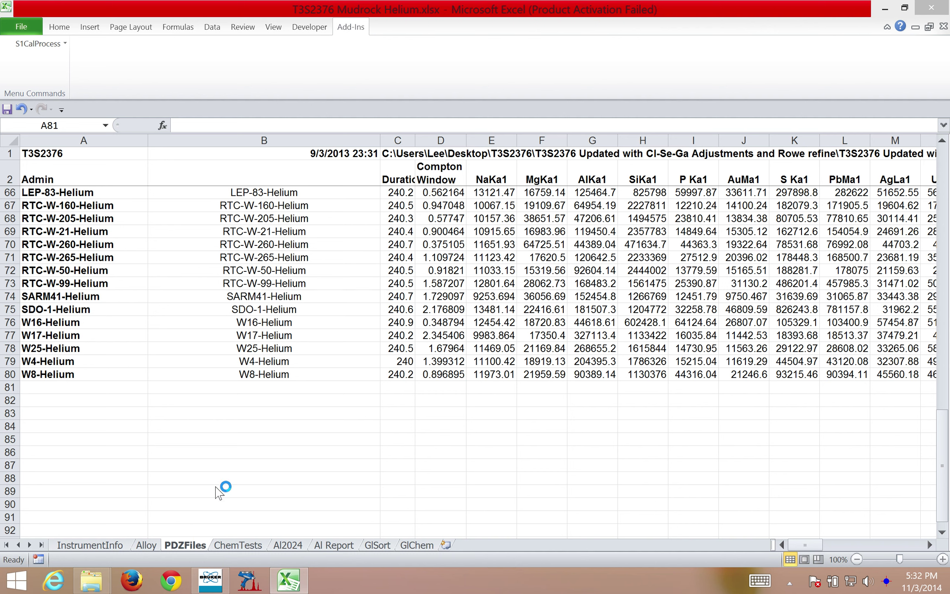
{"action": "left_click", "coordinate": [82, 385]}
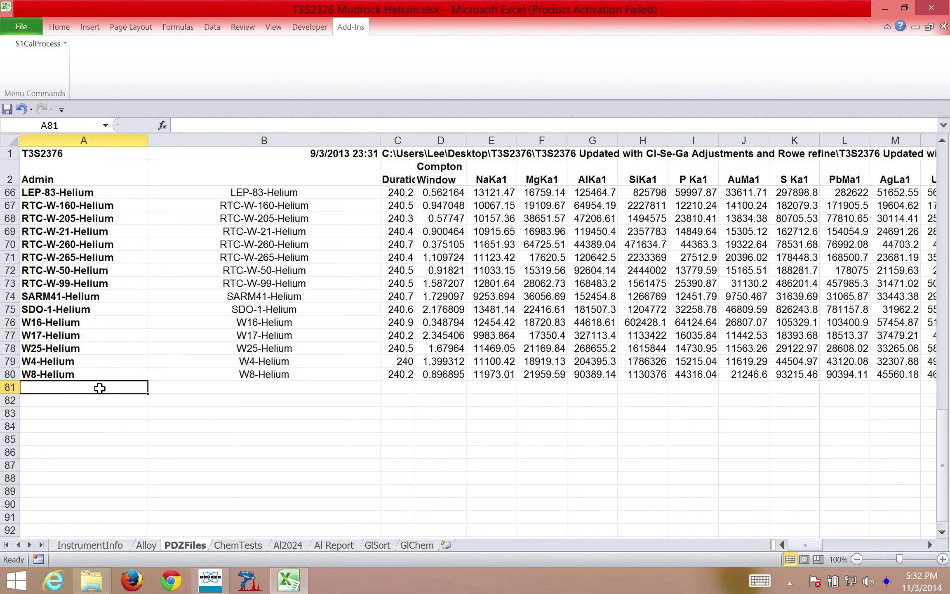
{"action": "left_click", "coordinate": [150, 322]}
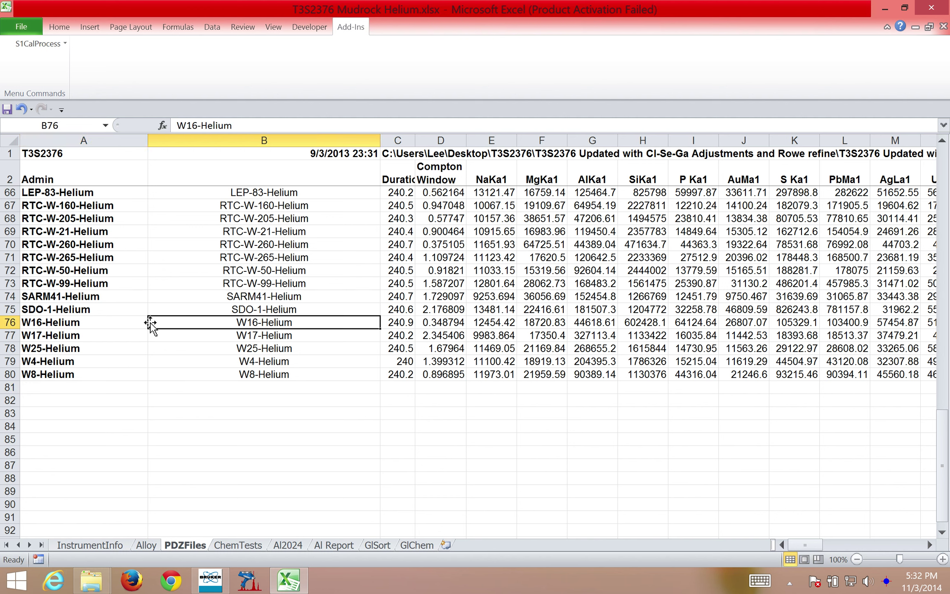
{"action": "left_click", "coordinate": [71, 389]}
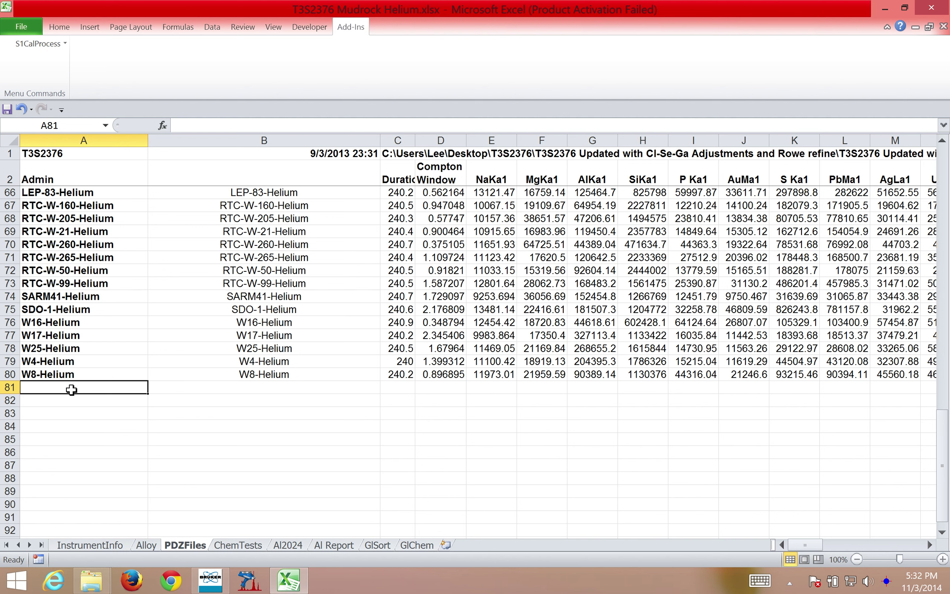
{"action": "left_click", "coordinate": [54, 46]}
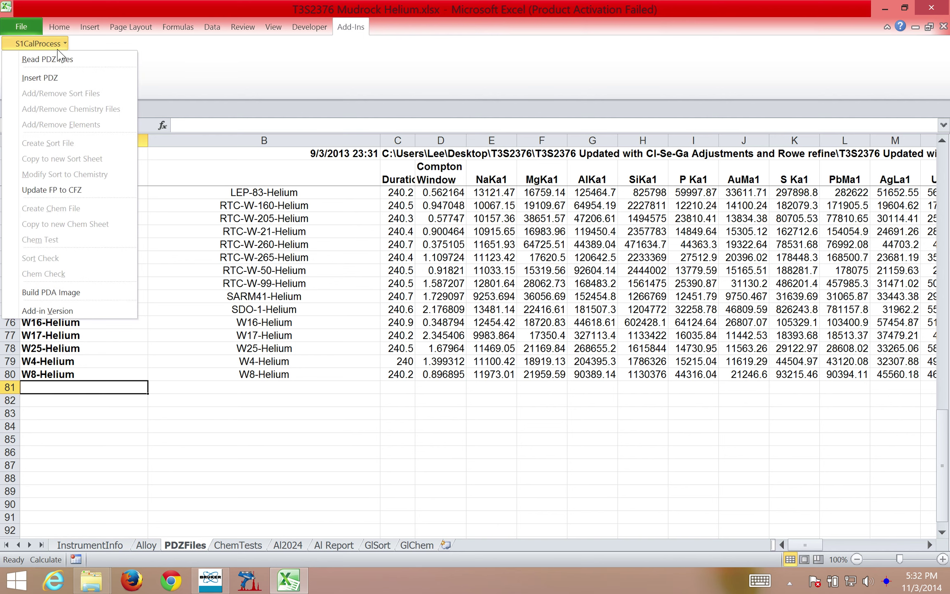
{"action": "left_click", "coordinate": [38, 43]}
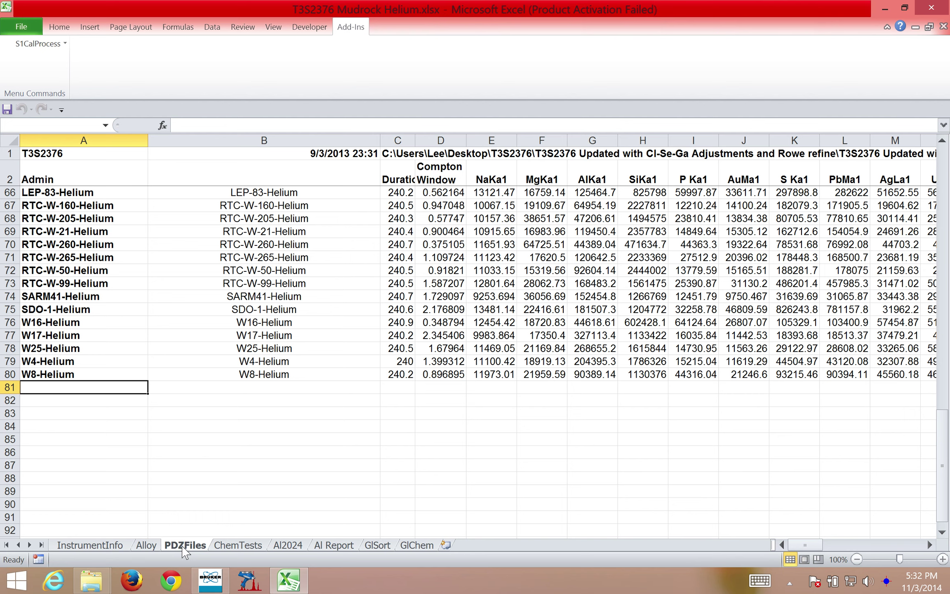
Inspect the D4R-83-IVSD-MAJ name, first-sample duration, and second-sample Compton Window and NaKa1 values
{"action": "scroll", "coordinate": [143, 327], "scroll_direction": "up", "scroll_amount": 20}
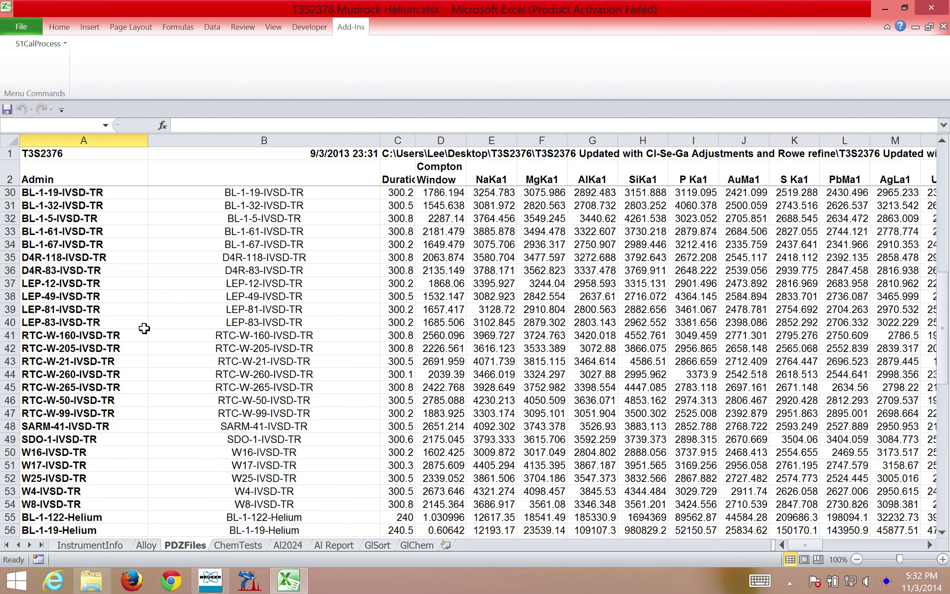
{"action": "left_click", "coordinate": [102, 280]}
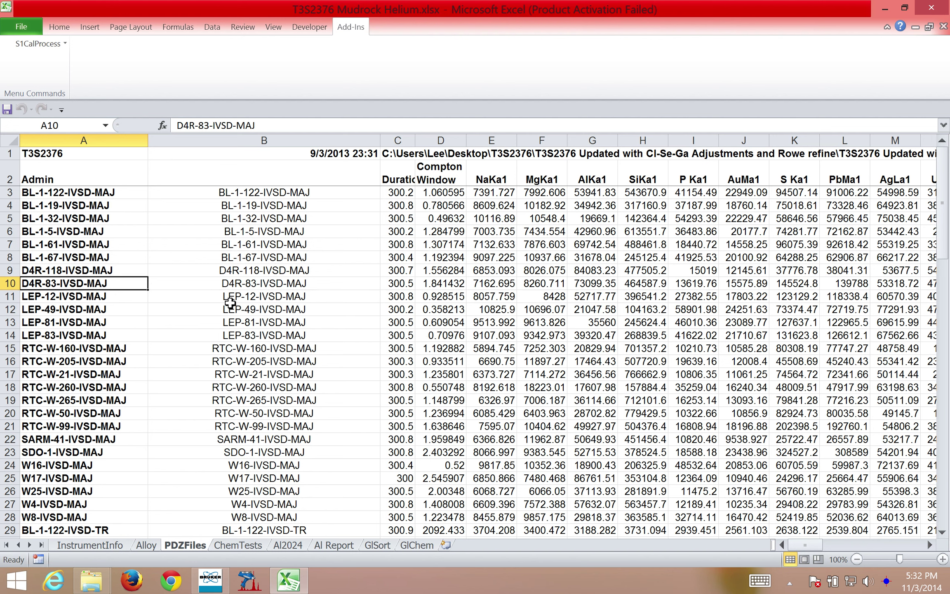
{"action": "left_click", "coordinate": [397, 192]}
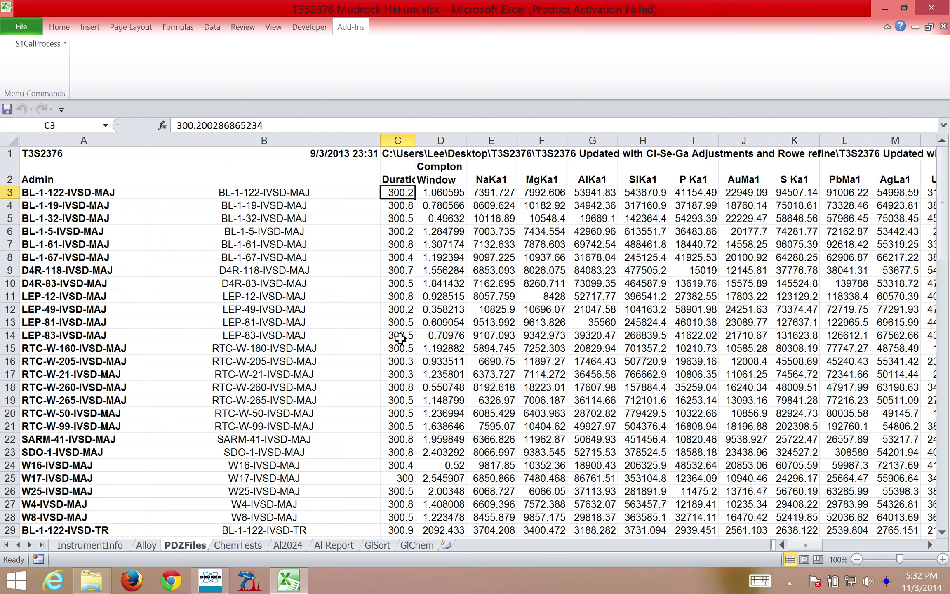
{"action": "left_click", "coordinate": [442, 208]}
{"action": "left_click", "coordinate": [501, 205]}
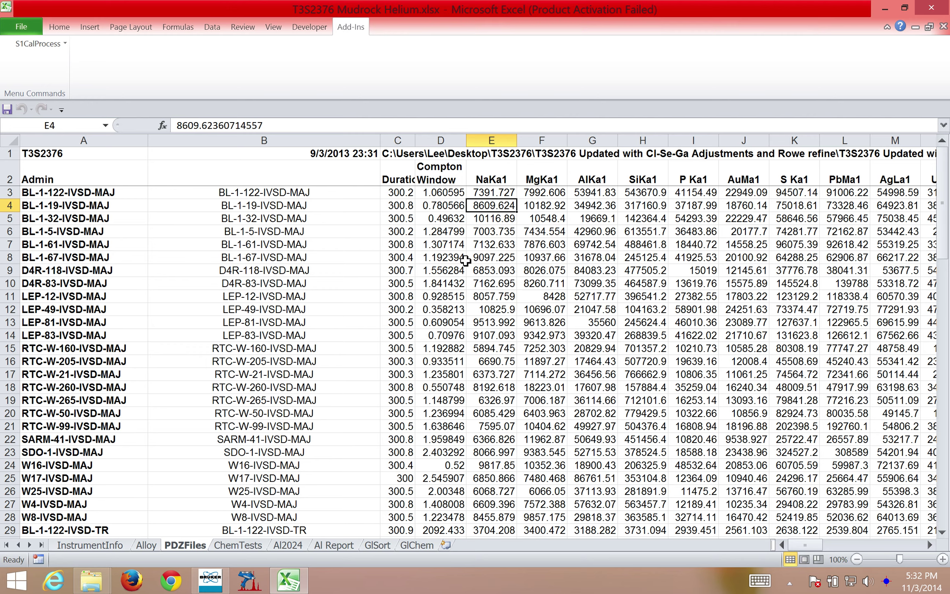
{"action": "scroll", "coordinate": [462, 231], "scroll_direction": "right", "scroll_amount": 15}
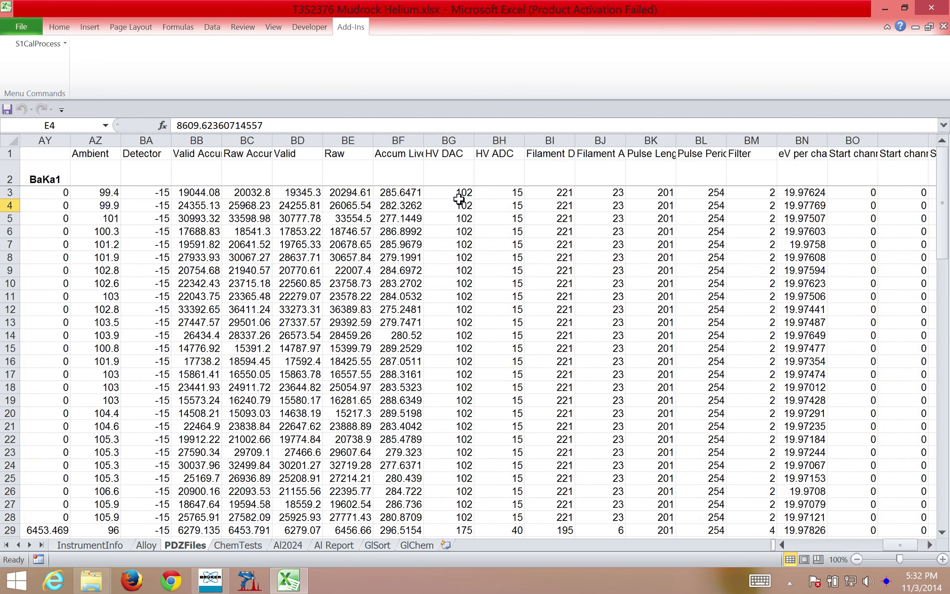
{"action": "scroll", "coordinate": [459, 199], "scroll_direction": "right", "scroll_amount": 4}
{"action": "left_click", "coordinate": [453, 205]}
Check the second sample's Valid and Raw counts and the third sample's HV ADC settings
{"action": "scroll", "coordinate": [318, 212], "scroll_direction": "left", "scroll_amount": 6}
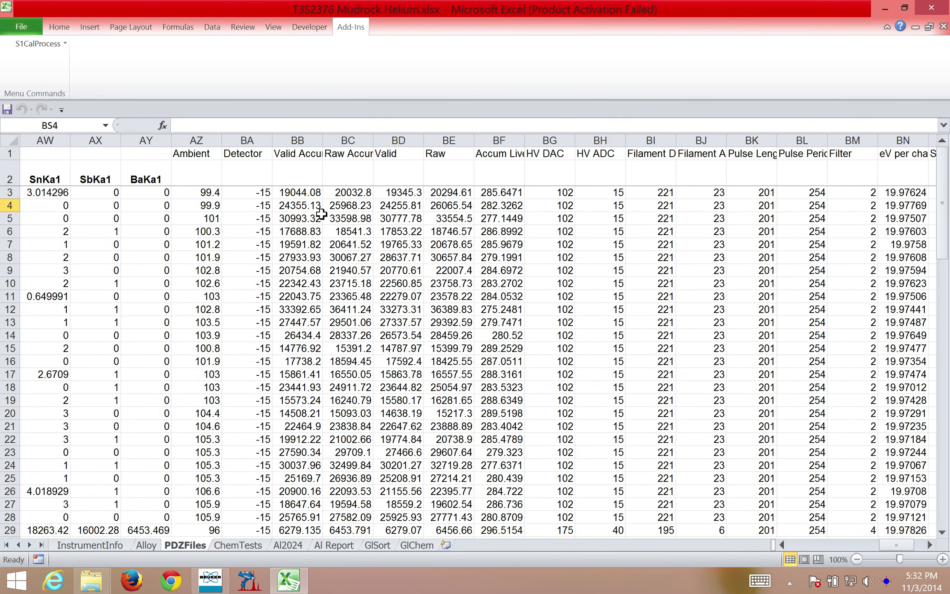
{"action": "scroll", "coordinate": [321, 213], "scroll_direction": "right", "scroll_amount": 2}
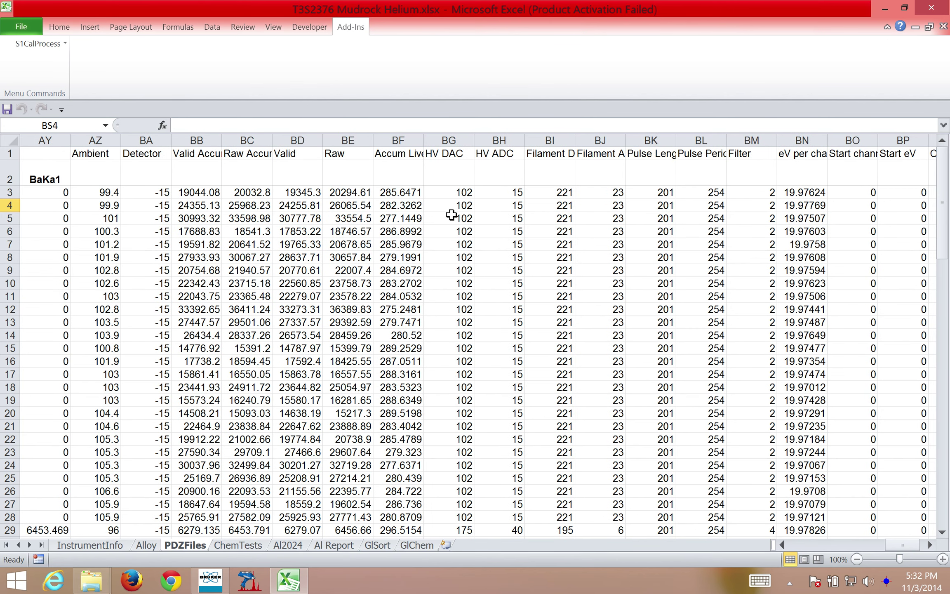
{"action": "left_click", "coordinate": [293, 204]}
{"action": "left_click", "coordinate": [342, 205]}
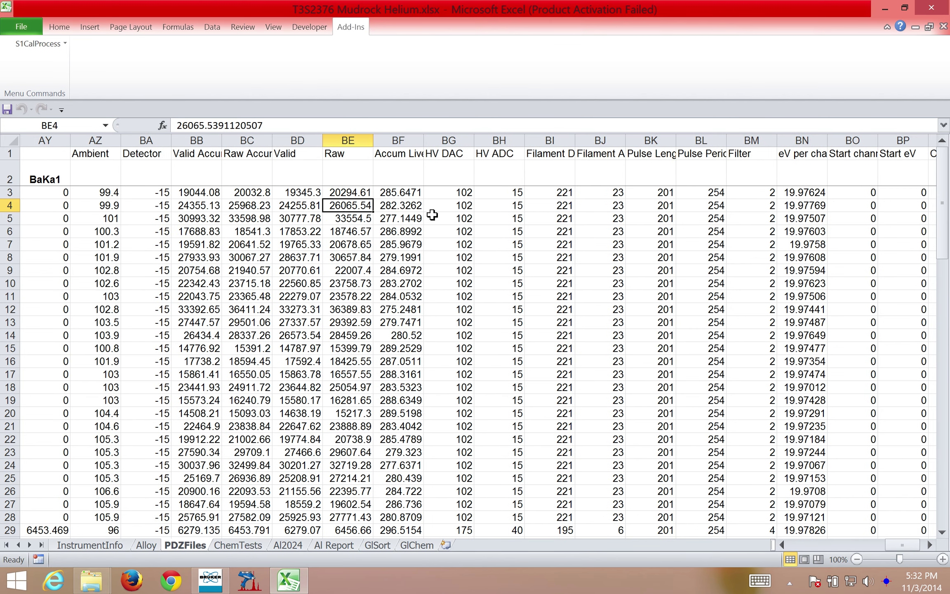
{"action": "left_click", "coordinate": [518, 220]}
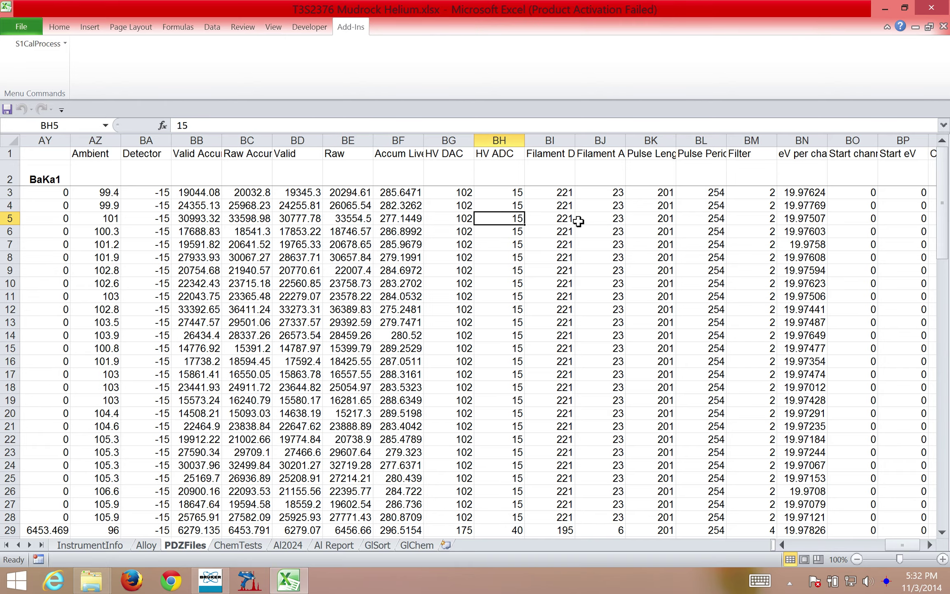
{"action": "left_click", "coordinate": [615, 224]}
{"action": "scroll", "coordinate": [465, 233], "scroll_direction": "left", "scroll_amount": 15}
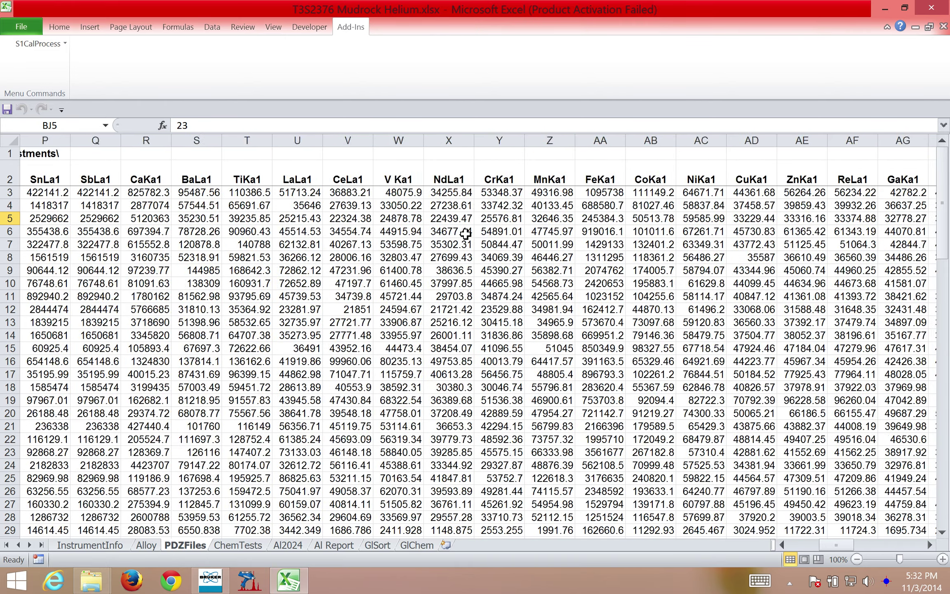
{"action": "scroll", "coordinate": [170, 294], "scroll_direction": "down", "scroll_amount": 20}
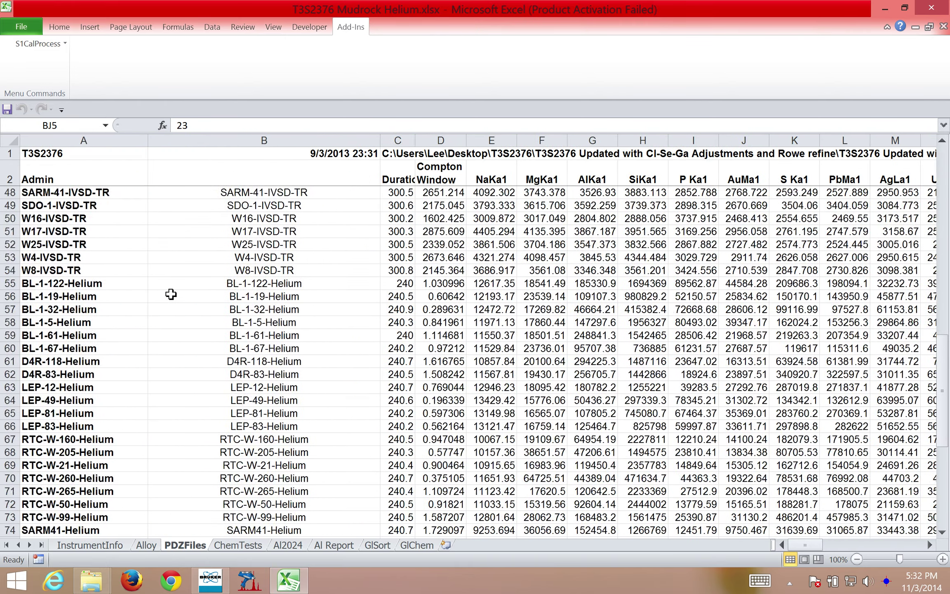
{"action": "scroll", "coordinate": [171, 294], "scroll_direction": "up", "scroll_amount": 2}
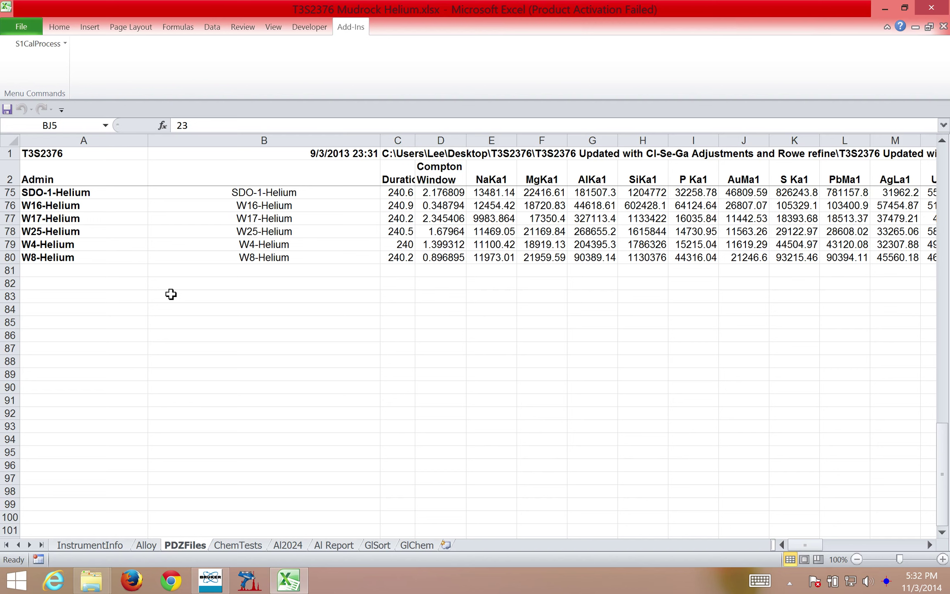
From the empty cell below the samples, select all .pdz files in Desktop > Uxbenka Soils > Helium
{"action": "left_click", "coordinate": [84, 269]}
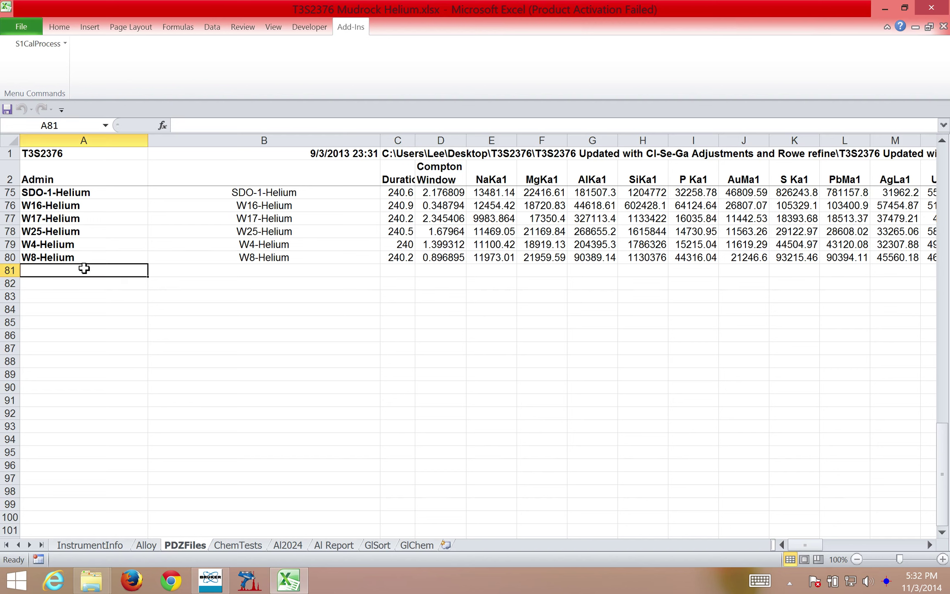
{"action": "left_click", "coordinate": [64, 44]}
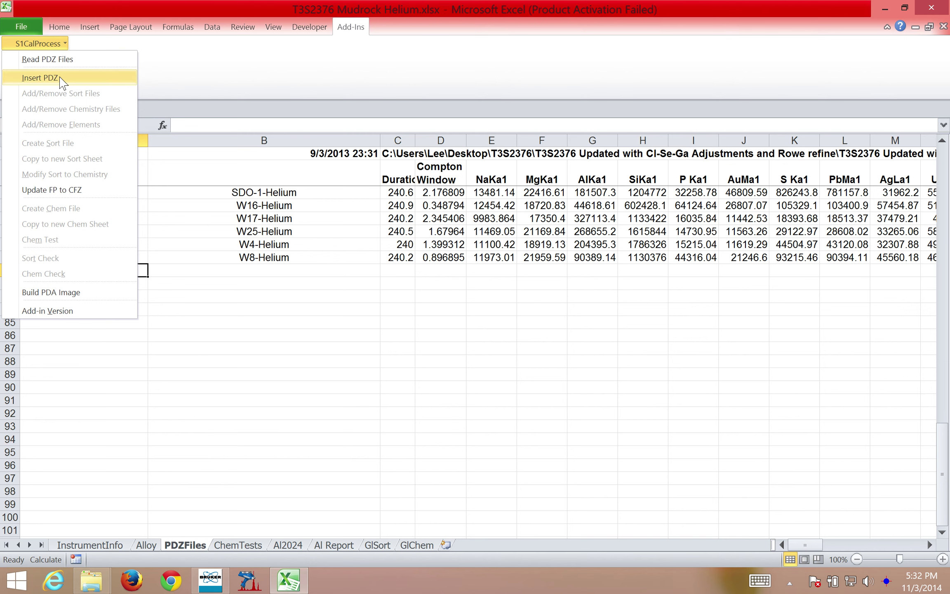
{"action": "left_click", "coordinate": [61, 81]}
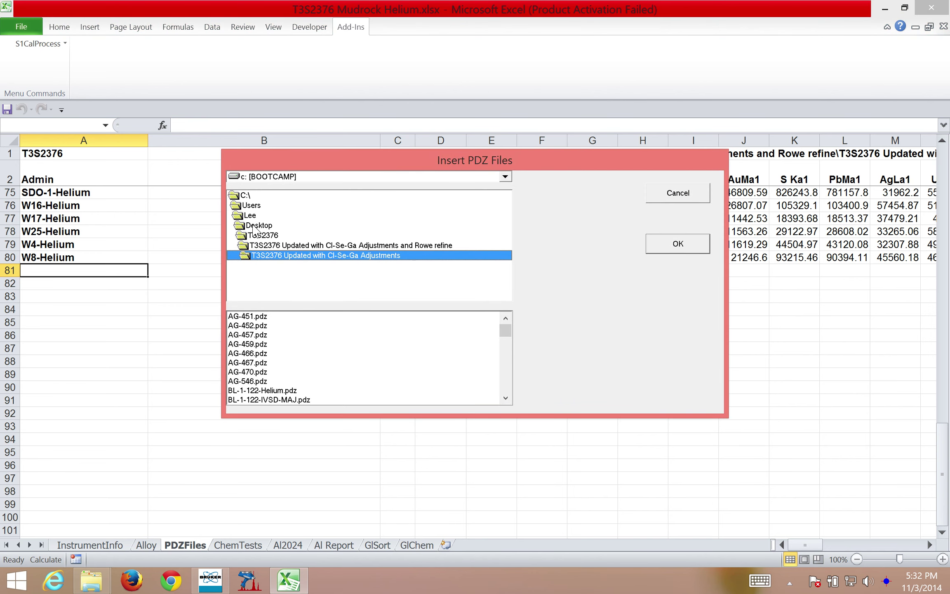
{"action": "double_click", "coordinate": [255, 226]}
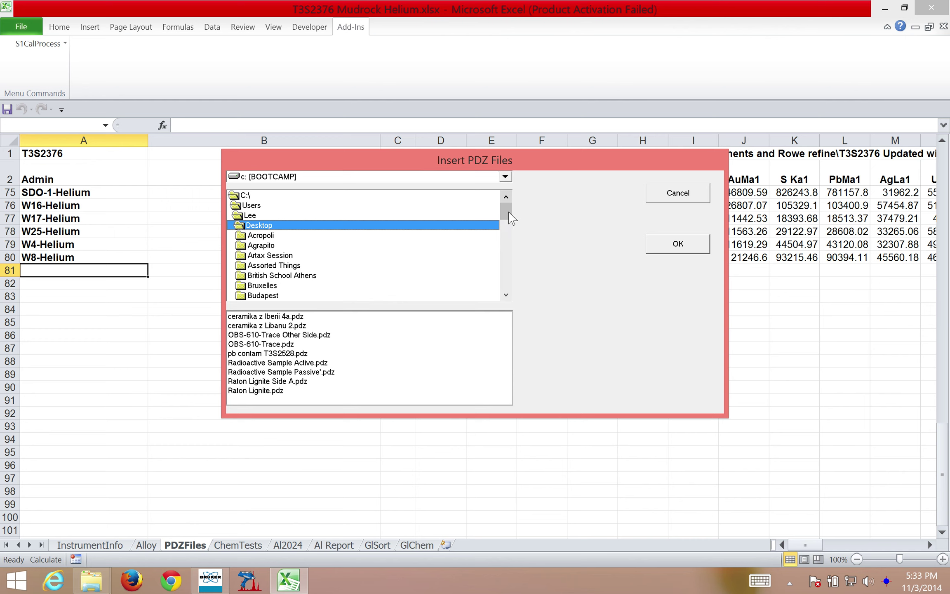
{"action": "left_click_drag", "start_coordinate": [507, 206], "coordinate": [509, 289]}
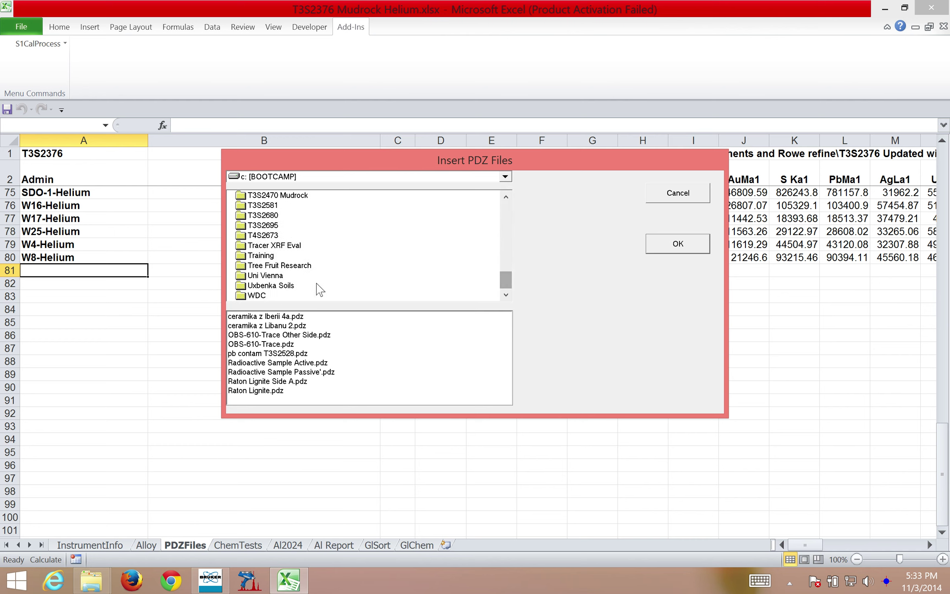
{"action": "double_click", "coordinate": [283, 285]}
{"action": "double_click", "coordinate": [252, 246]}
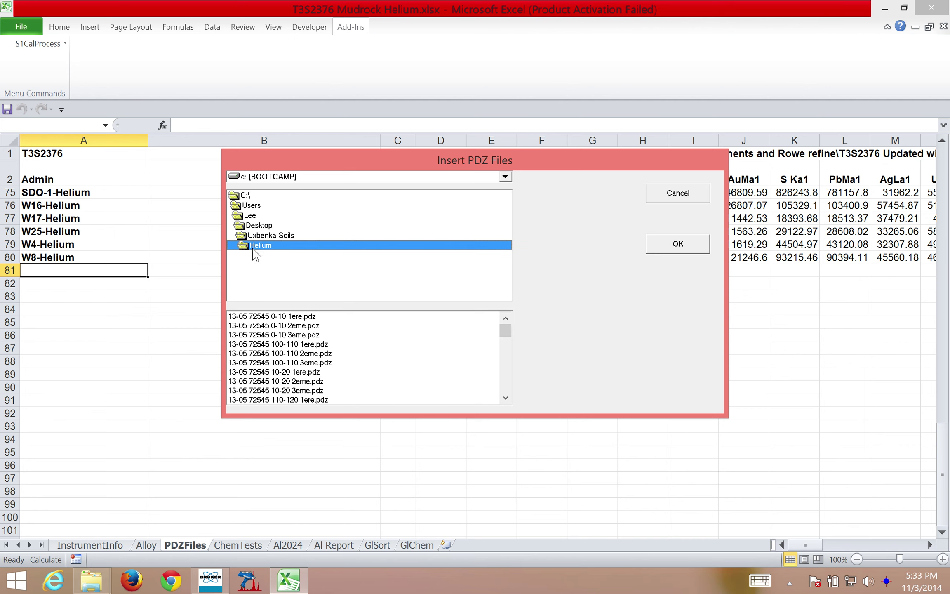
{"action": "scroll", "coordinate": [266, 318], "scroll_direction": "down", "scroll_amount": 15}
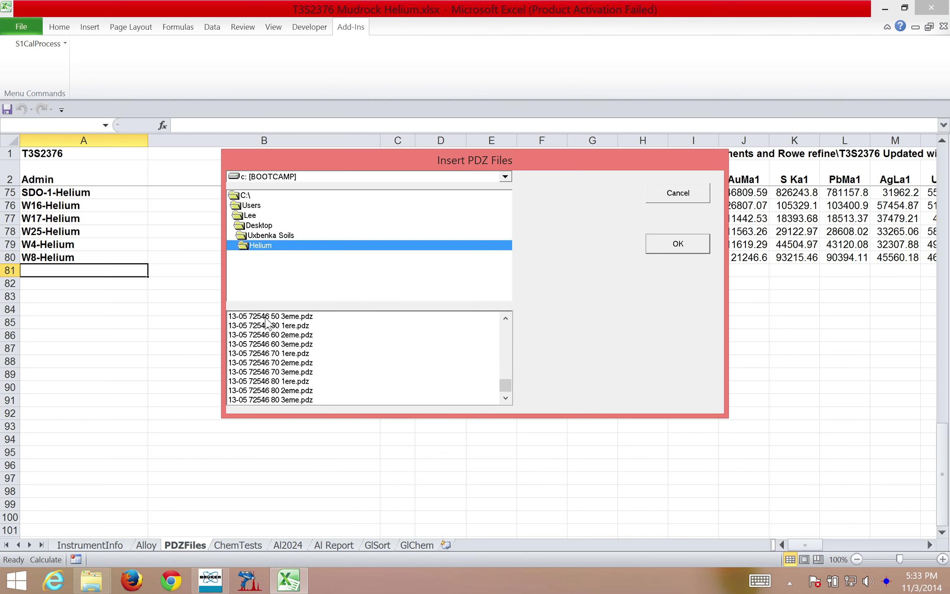
{"action": "left_click", "coordinate": [275, 399], "text": "shift"}
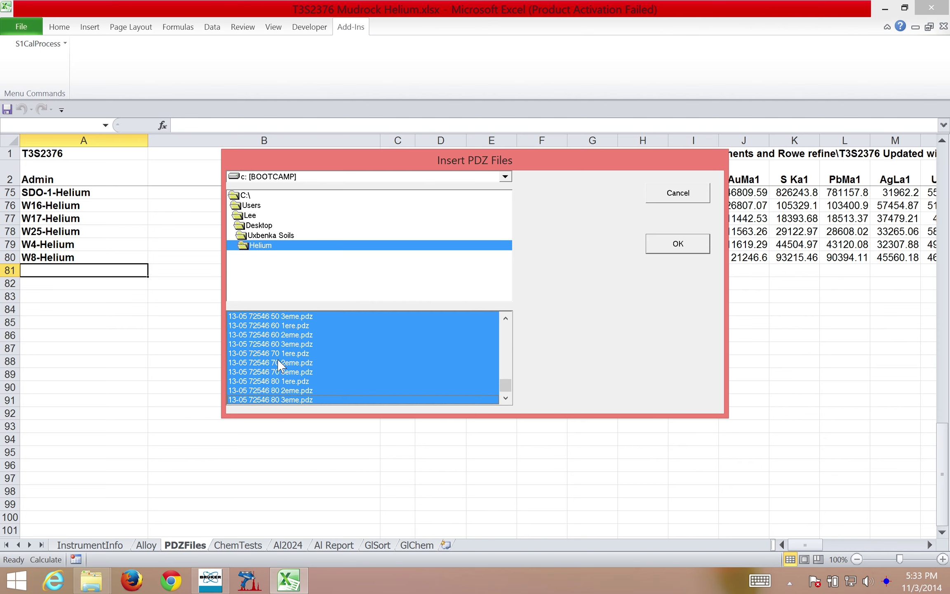
Import the selected spectra into the PDZFiles sheet and scroll down to the new rows
{"action": "left_click", "coordinate": [677, 244]}
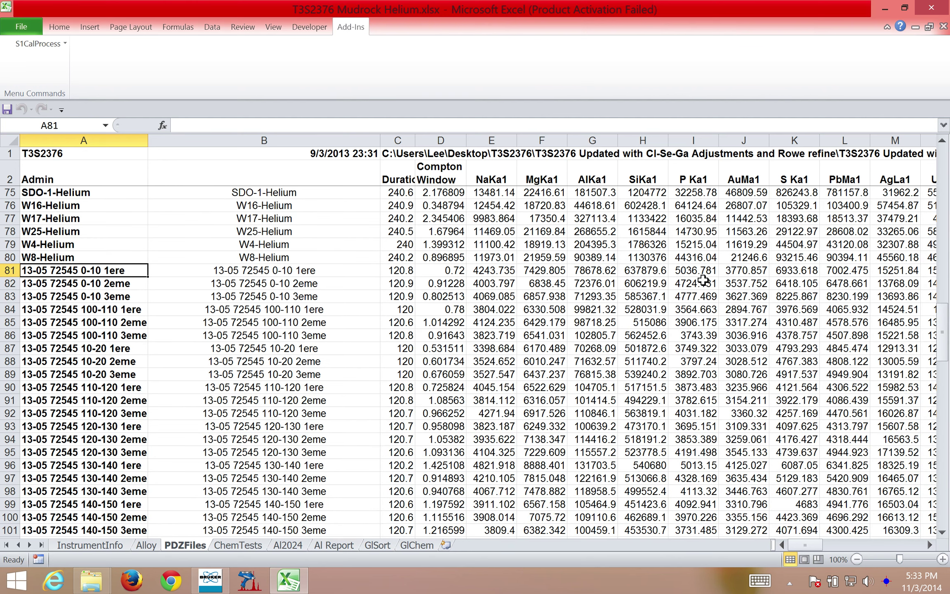
{"action": "scroll", "coordinate": [75, 329], "scroll_direction": "down", "scroll_amount": 7}
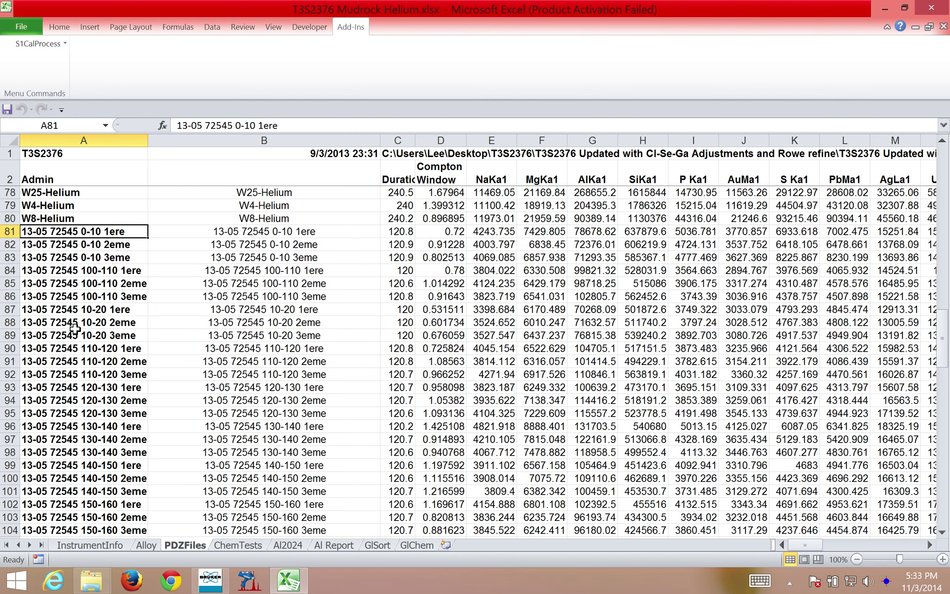
{"action": "scroll", "coordinate": [74, 329], "scroll_direction": "down", "scroll_amount": 10}
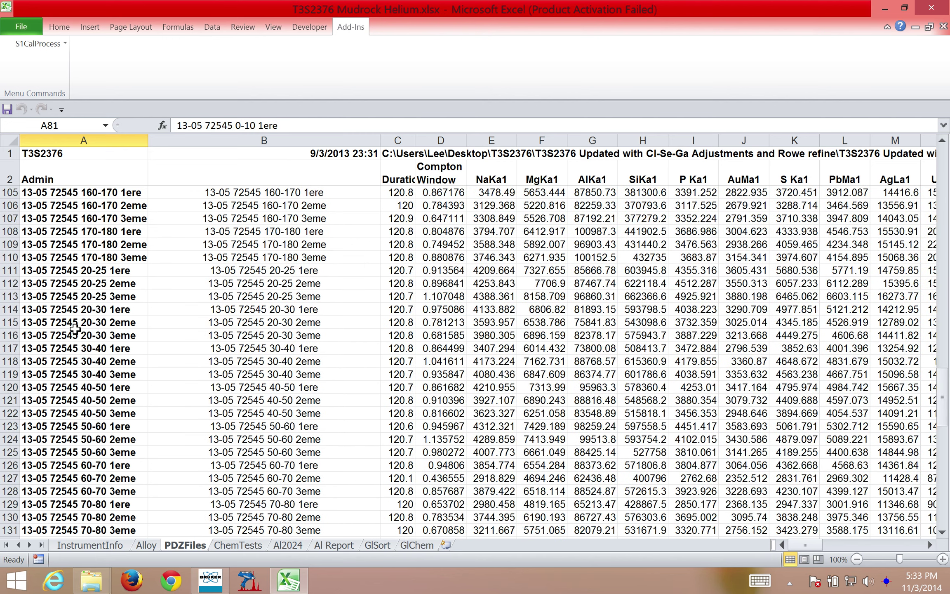
{"action": "scroll", "coordinate": [63, 452], "scroll_direction": "down", "scroll_amount": 10}
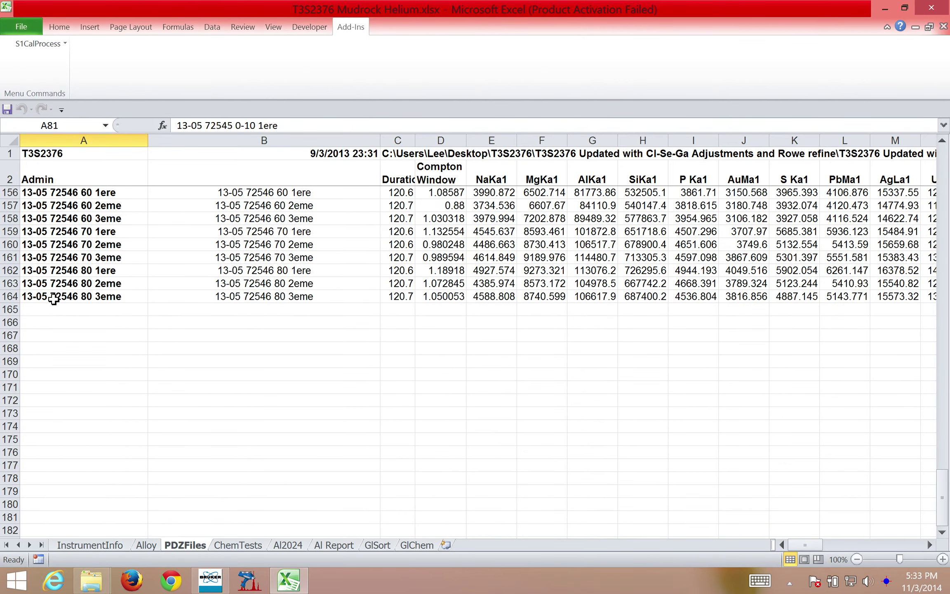
Copy the 84 new sample names in A81:A164 and go to the ChemTests sheet
{"action": "left_click", "coordinate": [54, 299], "text": "shift"}
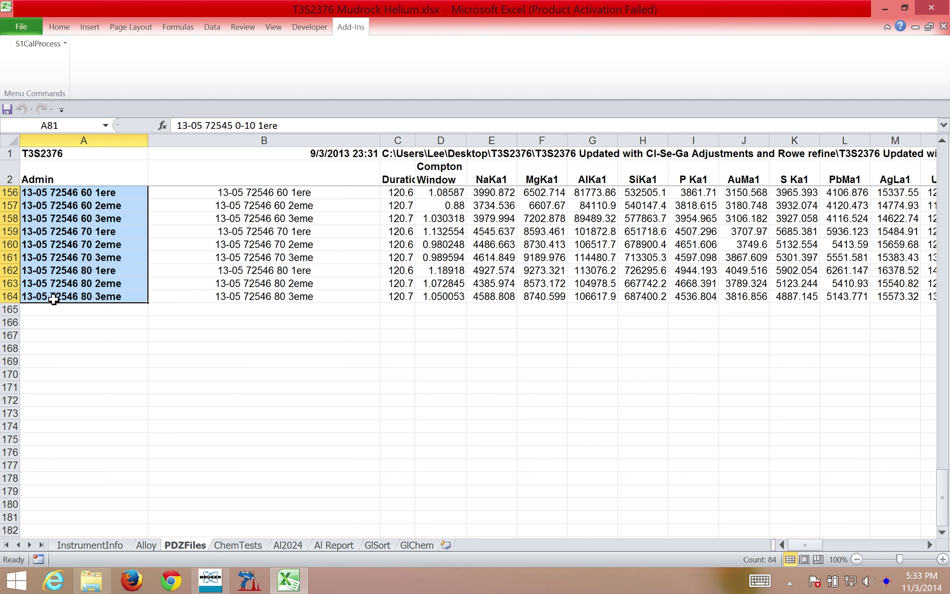
{"action": "key", "text": "ctrl+c"}
{"action": "right_click", "coordinate": [63, 268]}
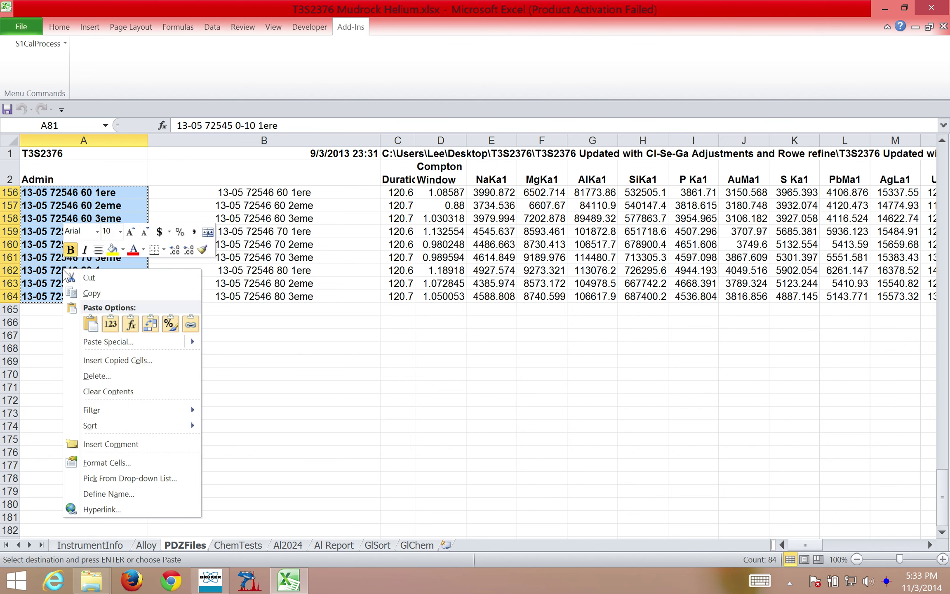
{"action": "left_click", "coordinate": [92, 293]}
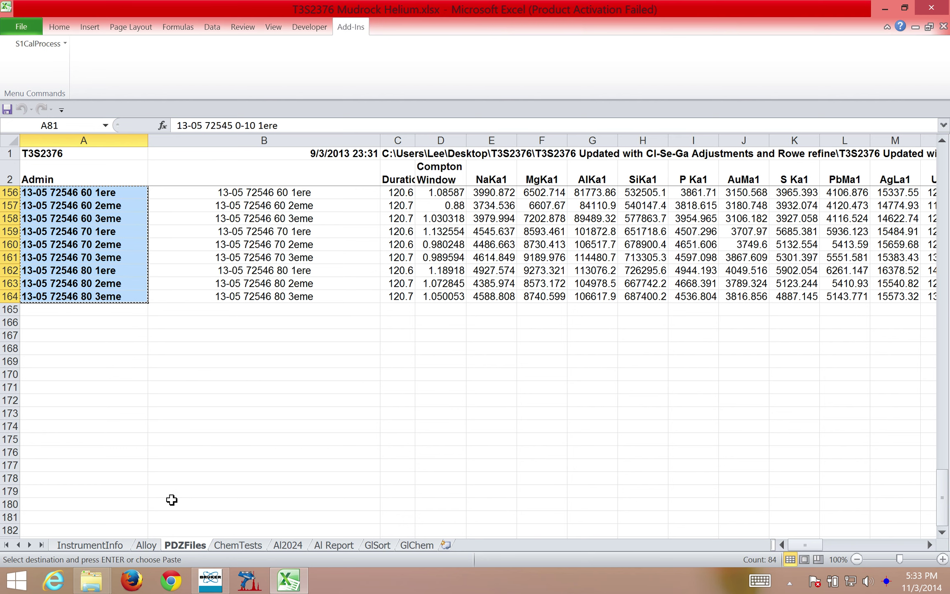
{"action": "left_click", "coordinate": [238, 544]}
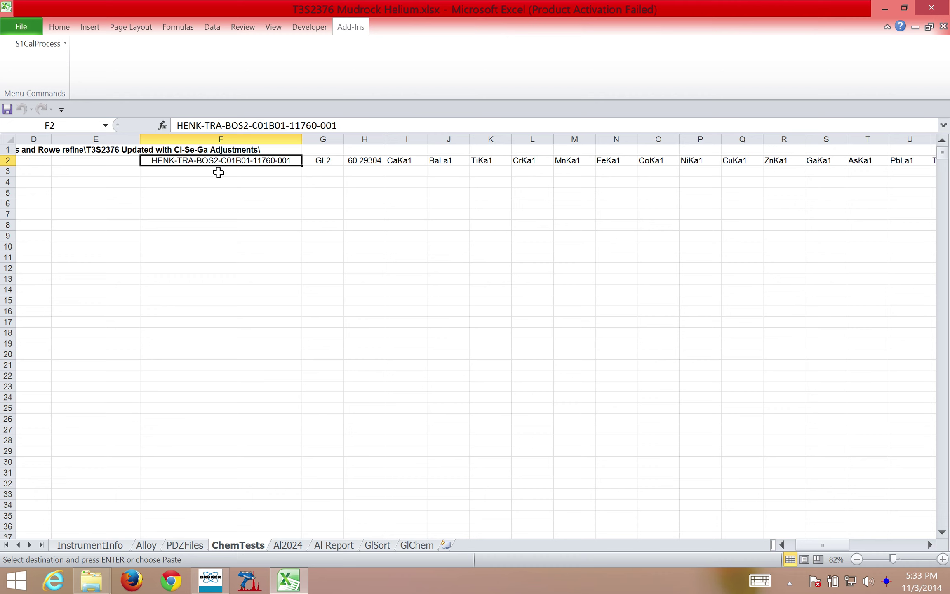
Paste Special (All) the 84 copied sample names into column F starting at F2
{"action": "right_click", "coordinate": [194, 162]}
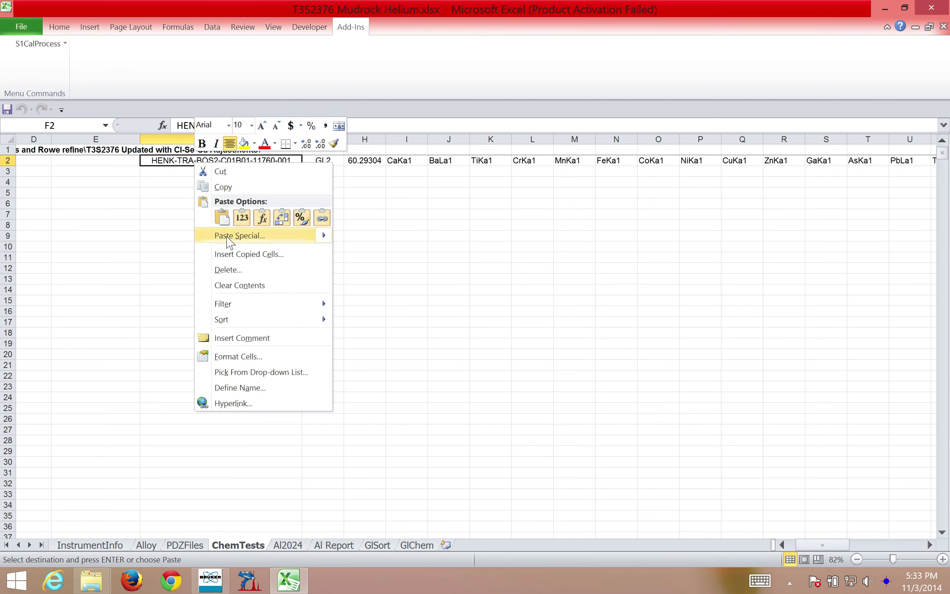
{"action": "mouse_move", "coordinate": [229, 243]}
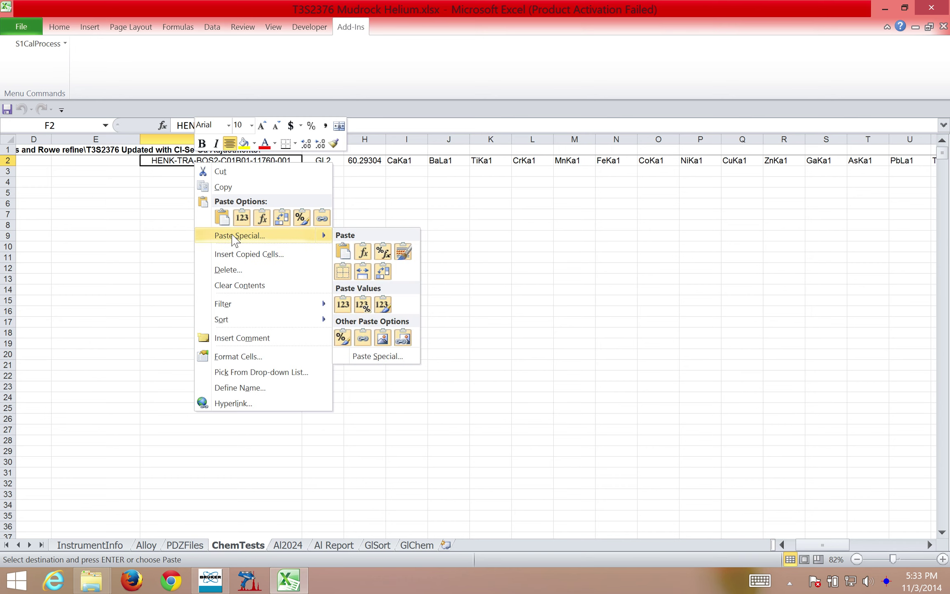
{"action": "left_click", "coordinate": [232, 237]}
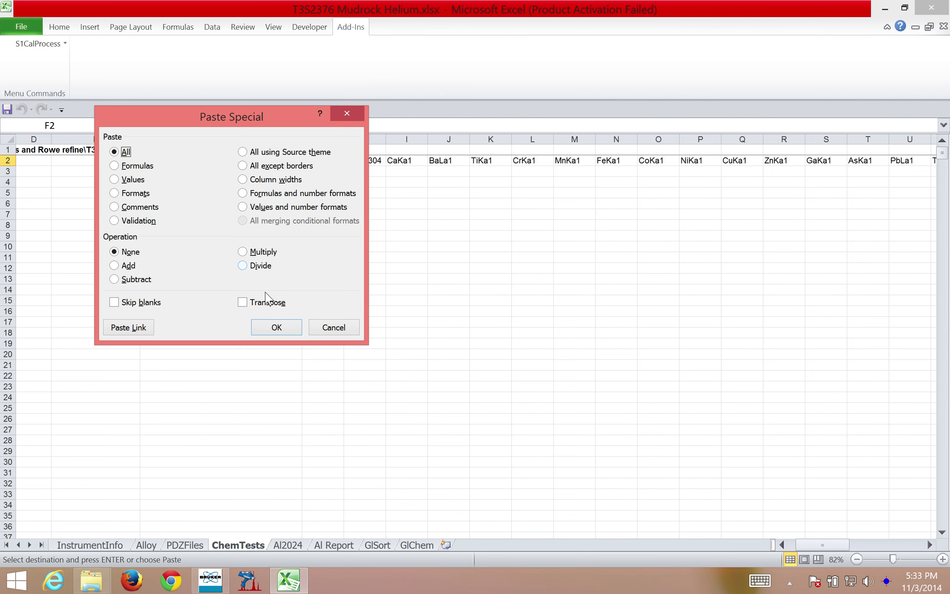
{"action": "left_click", "coordinate": [276, 327]}
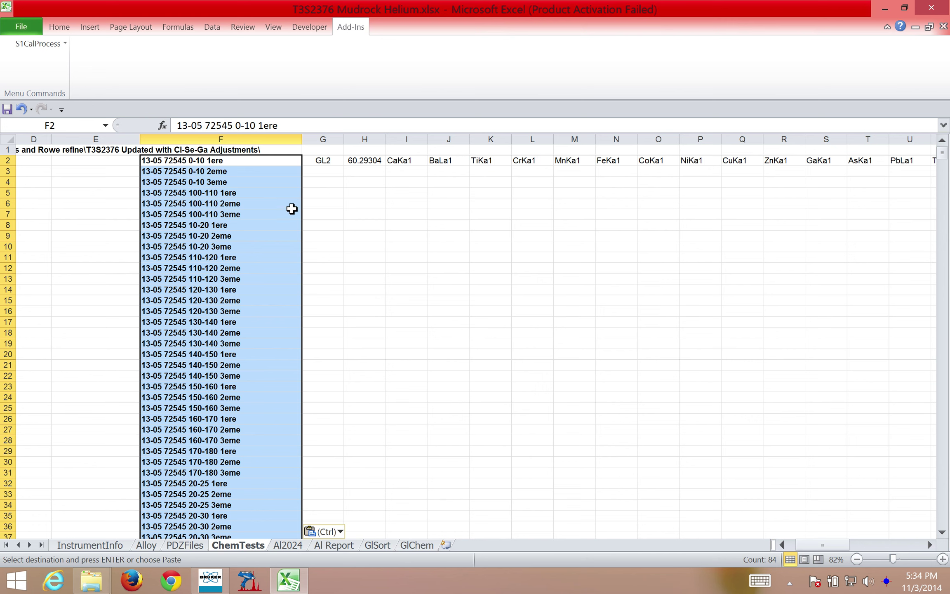
Edit the label in cell G2, typing GL2, then reselect G2
{"action": "left_click", "coordinate": [324, 161]}
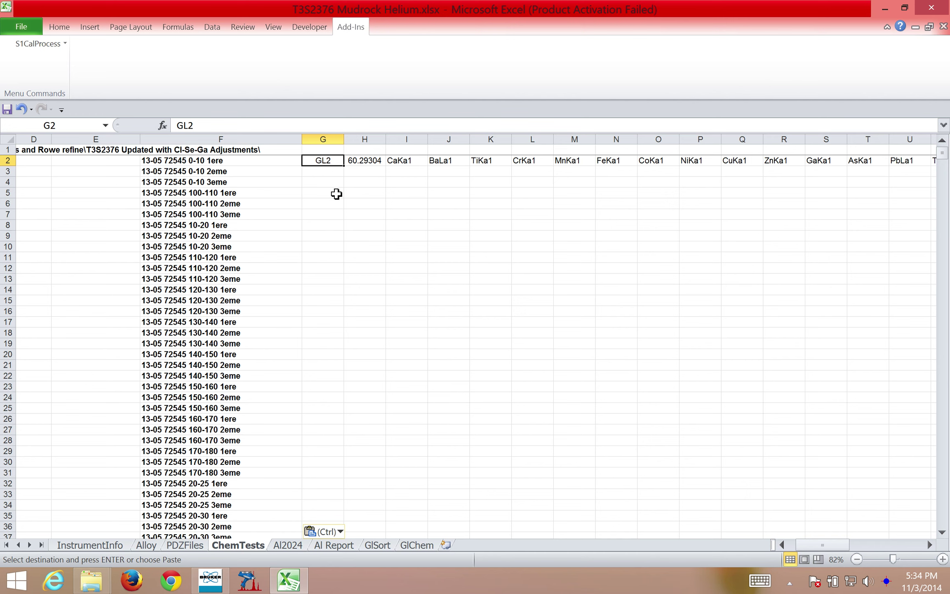
{"action": "type", "text": "GL"}
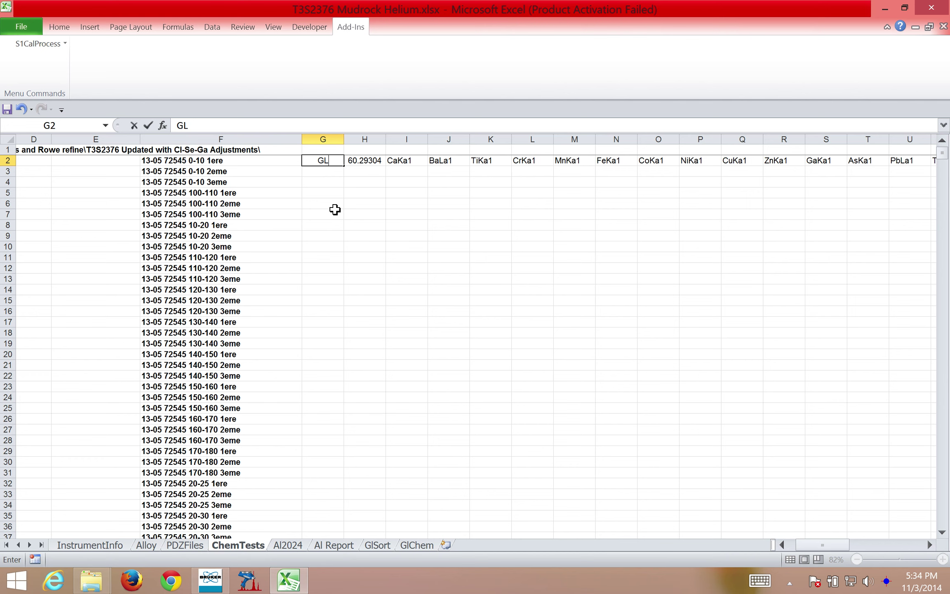
{"action": "type", "text": "2"}
{"action": "left_click", "coordinate": [320, 203]}
{"action": "left_click", "coordinate": [328, 169]}
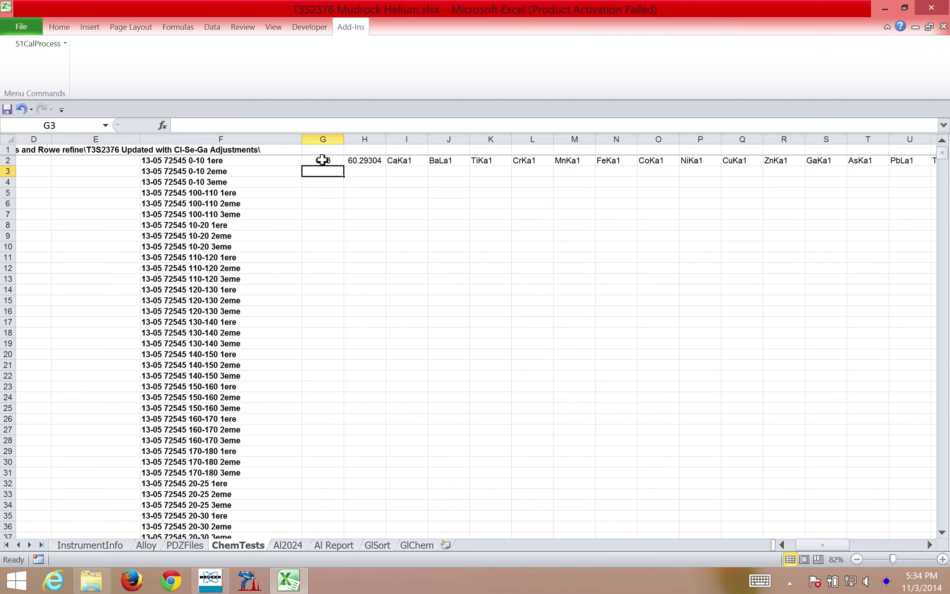
{"action": "left_click", "coordinate": [322, 160]}
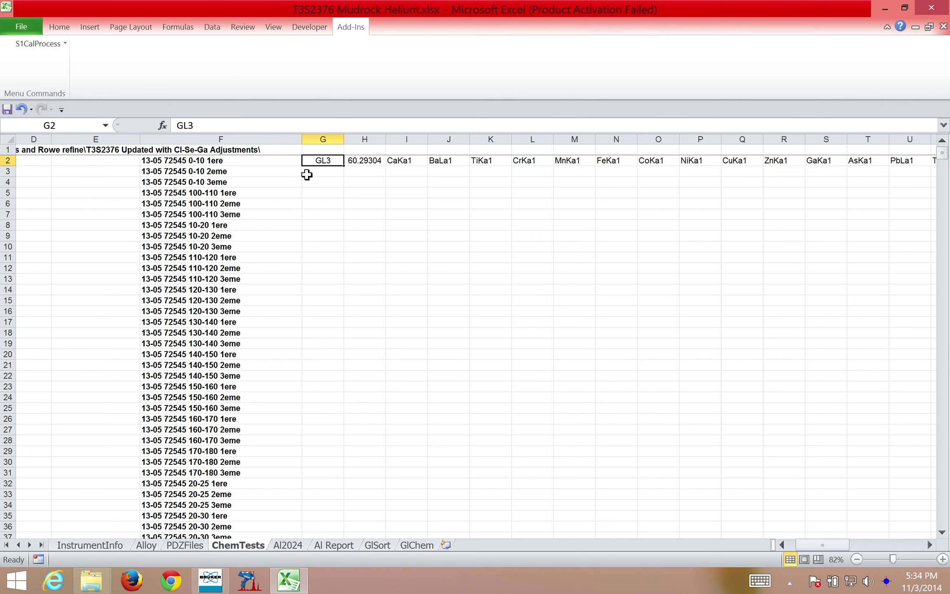
Copy the GL3 label from G2 and Paste Special it into G2:G85
{"action": "right_click", "coordinate": [310, 162]}
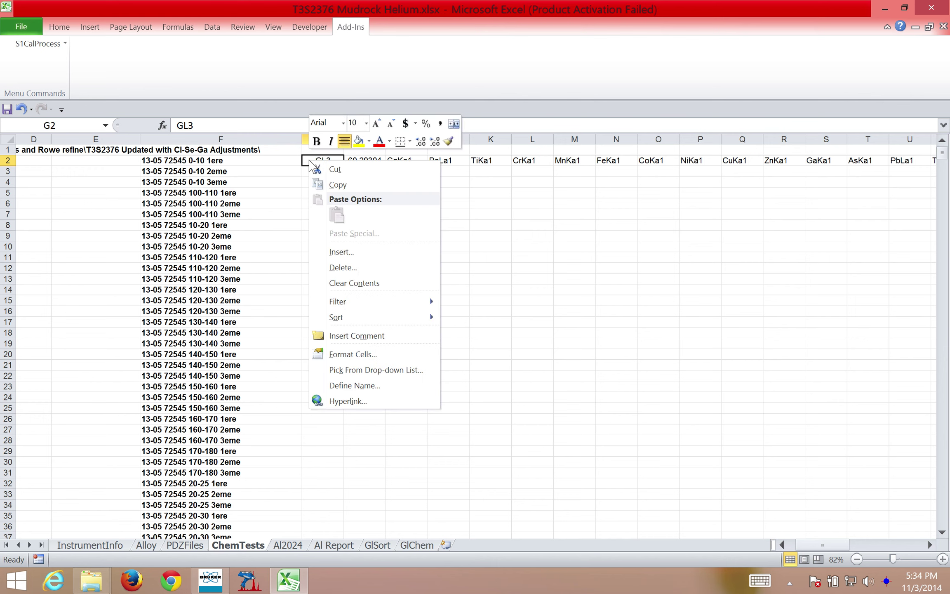
{"action": "left_click", "coordinate": [330, 183]}
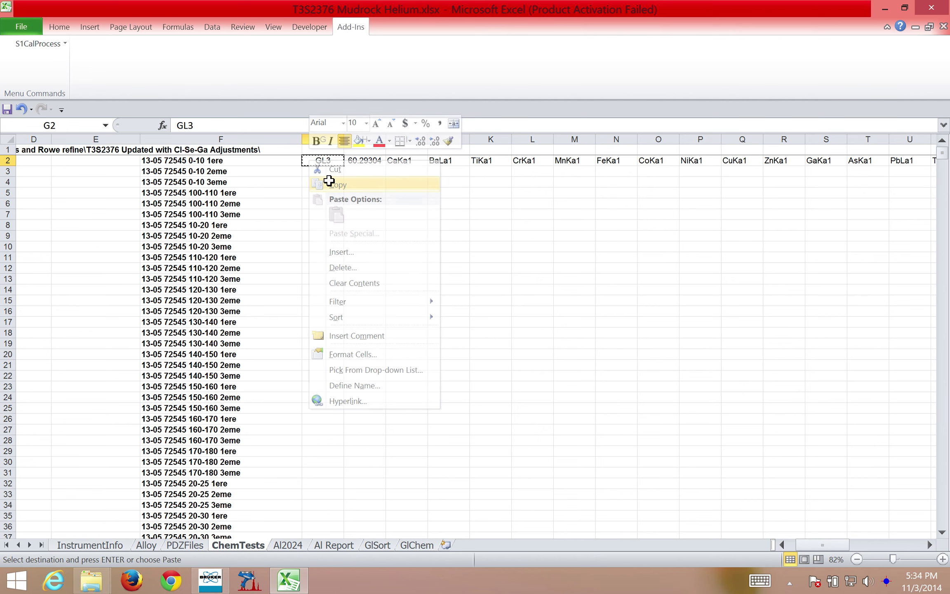
{"action": "scroll", "coordinate": [320, 241], "scroll_direction": "down", "scroll_amount": 4}
{"action": "scroll", "coordinate": [321, 242], "scroll_direction": "down", "scroll_amount": 15}
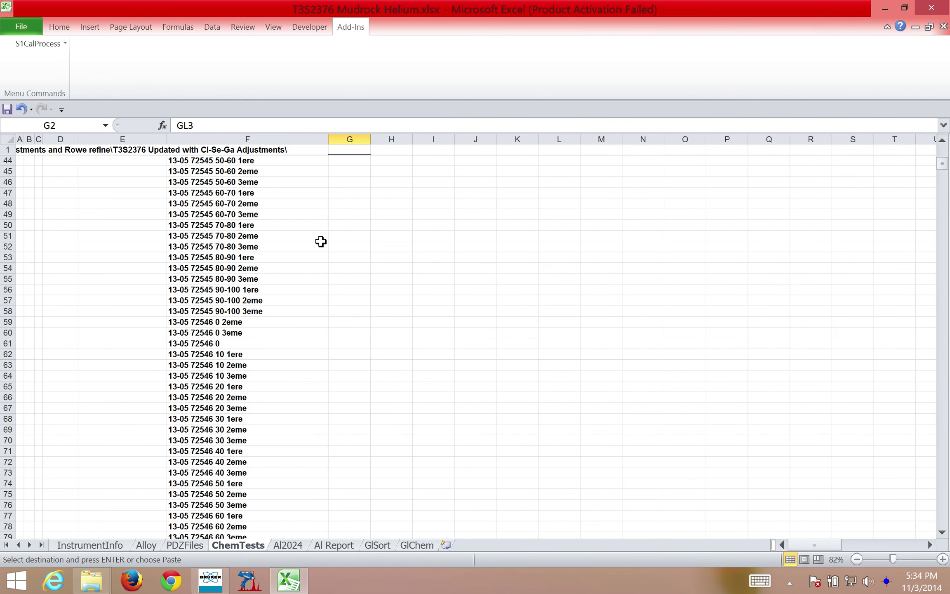
{"action": "left_click", "coordinate": [348, 439], "text": "shift"}
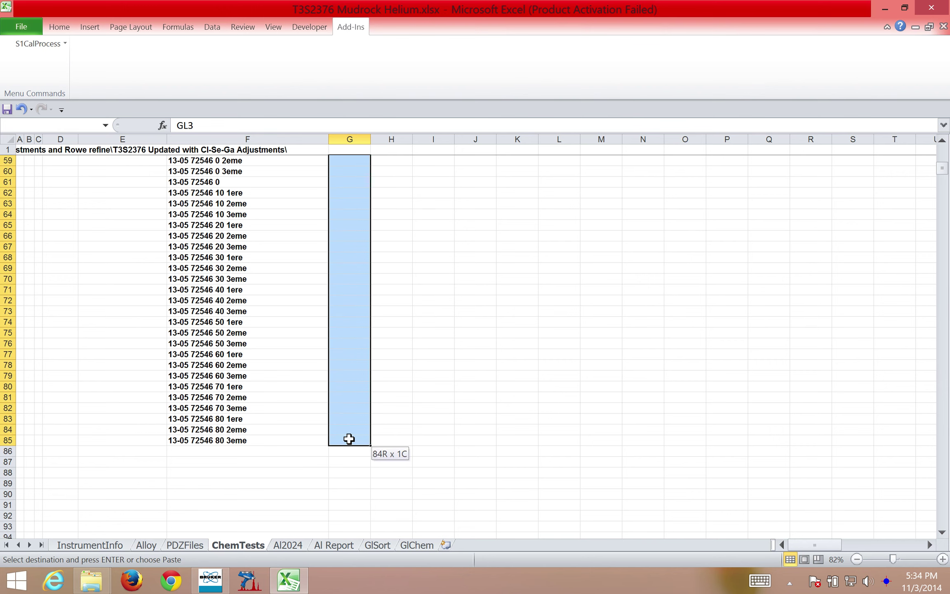
{"action": "right_click", "coordinate": [349, 439]}
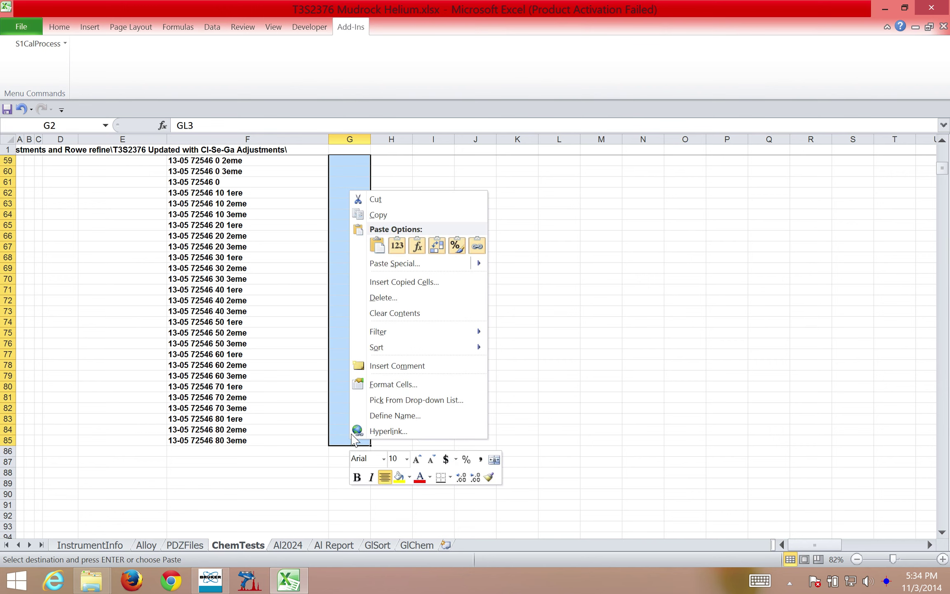
{"action": "left_click", "coordinate": [387, 263]}
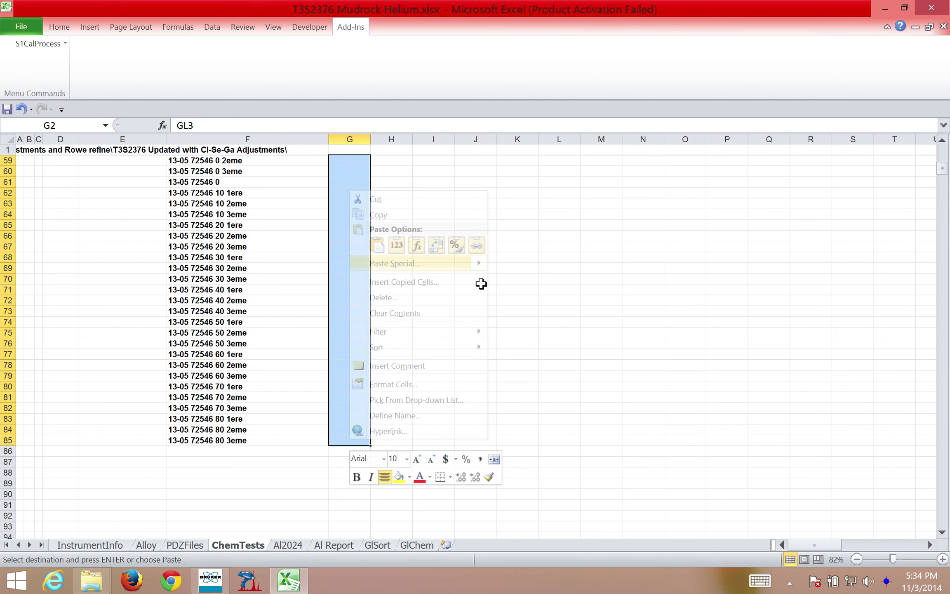
{"action": "left_click", "coordinate": [504, 372]}
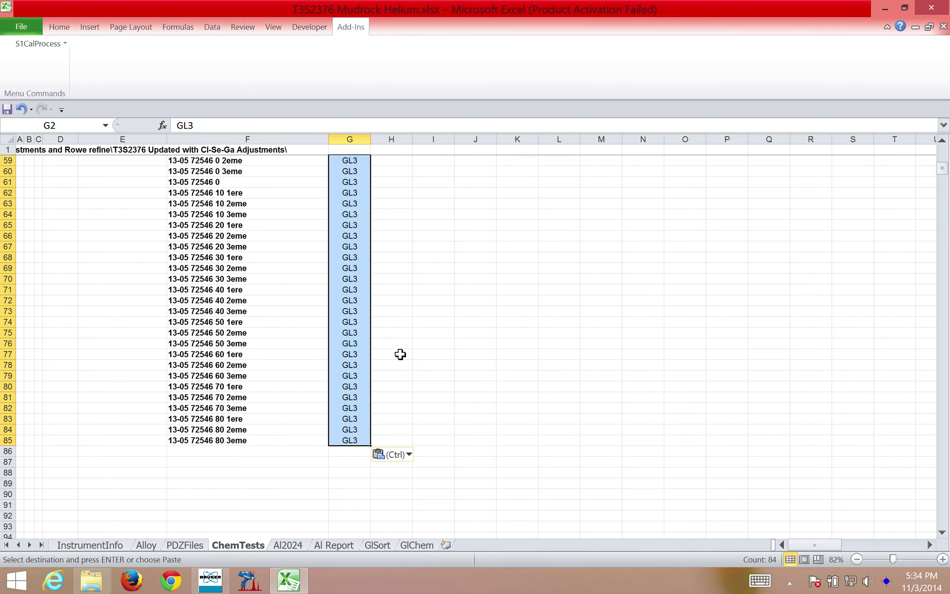
{"action": "left_click", "coordinate": [234, 341]}
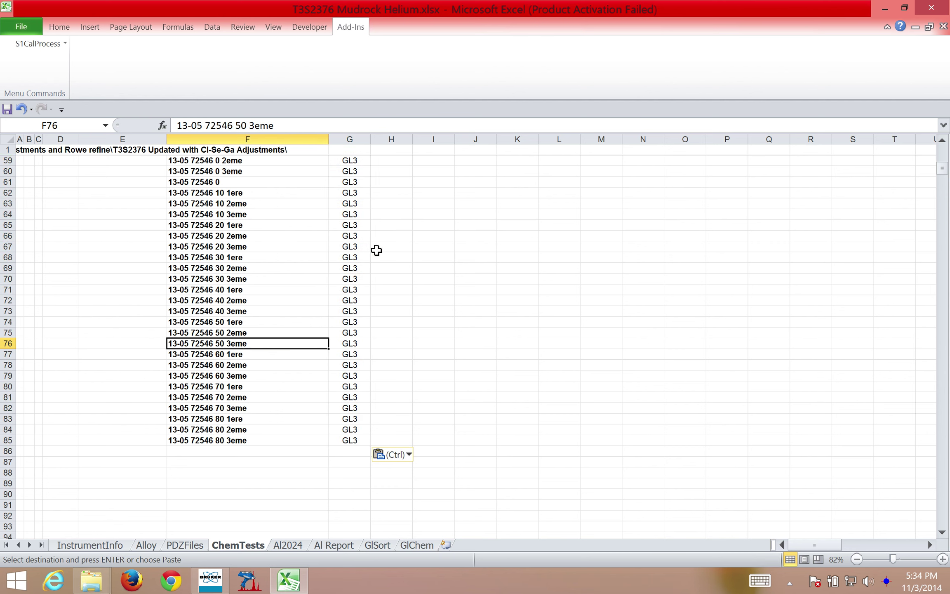
Return to the top of the list and select sample name cell F4
{"action": "scroll", "coordinate": [346, 228], "scroll_direction": "up", "scroll_amount": 5}
{"action": "scroll", "coordinate": [346, 229], "scroll_direction": "up", "scroll_amount": 14}
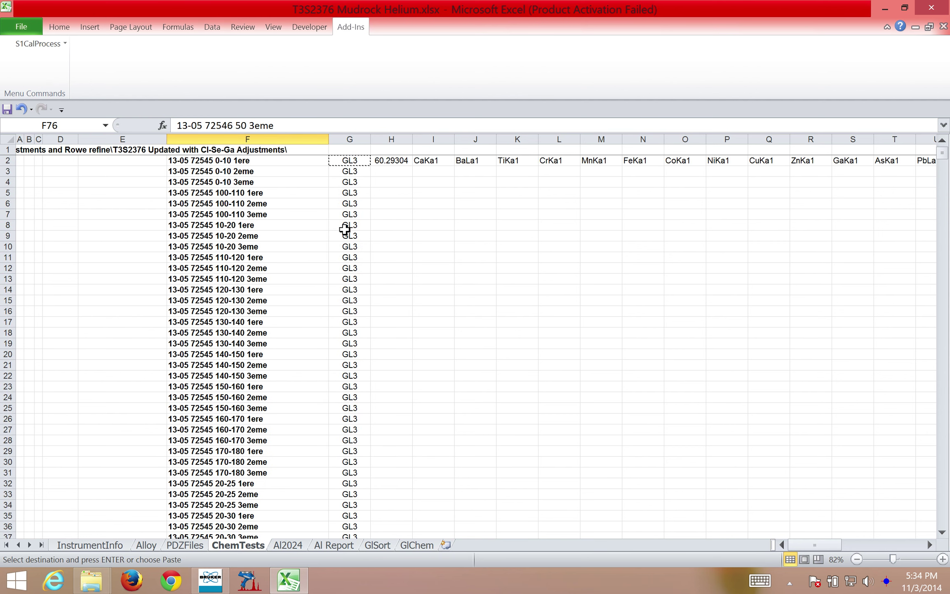
{"action": "left_click", "coordinate": [346, 197]}
{"action": "left_click", "coordinate": [226, 183]}
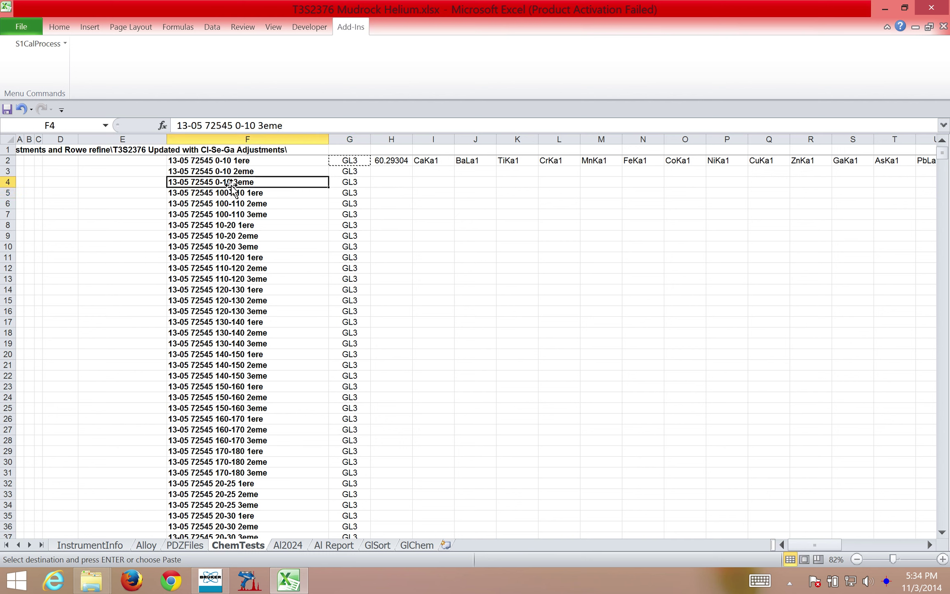
Run S1CalProcess Chem Test using the first .pdz in Desktop > Uxbenka Soils > Helium
{"action": "left_click", "coordinate": [63, 46]}
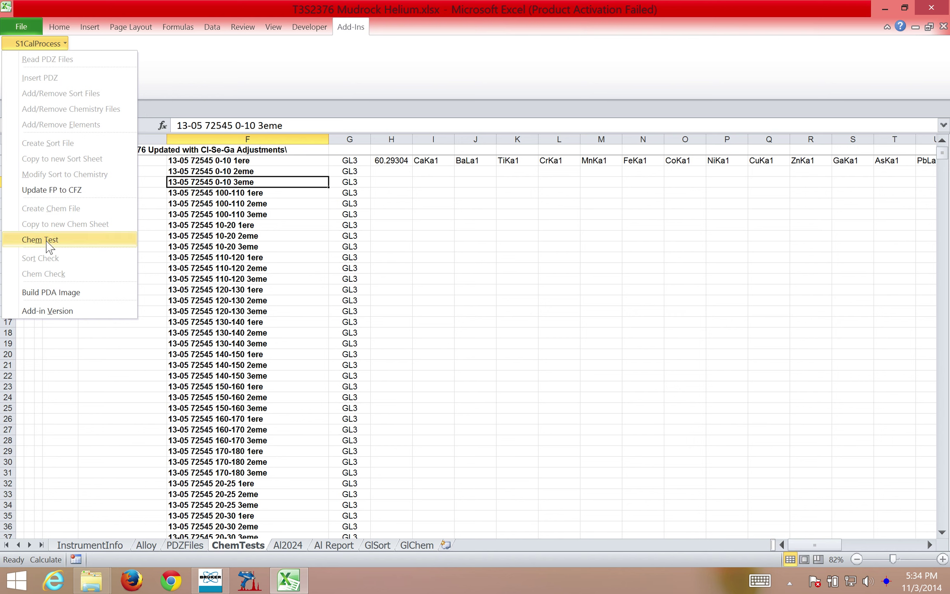
{"action": "left_click", "coordinate": [48, 243]}
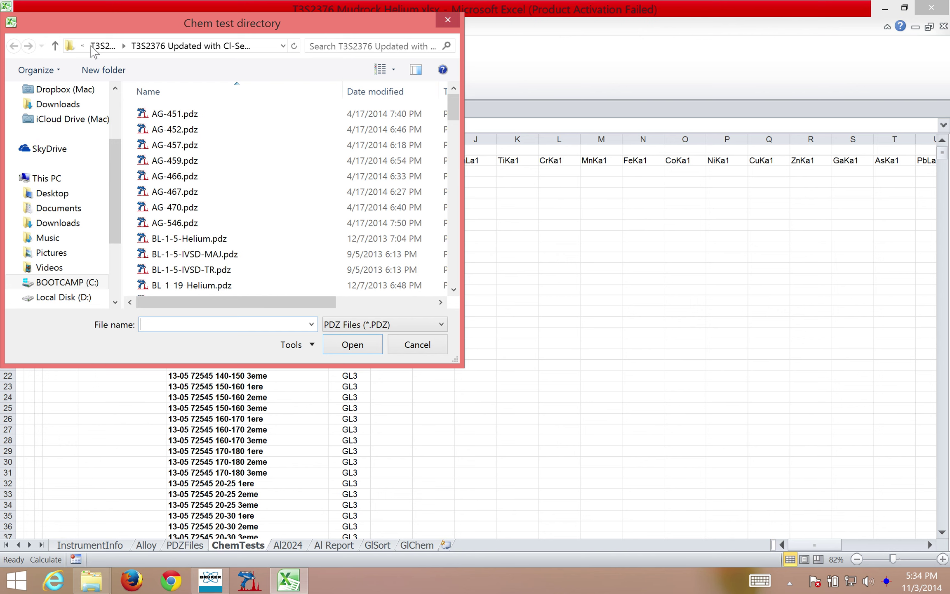
{"action": "left_click", "coordinate": [47, 198]}
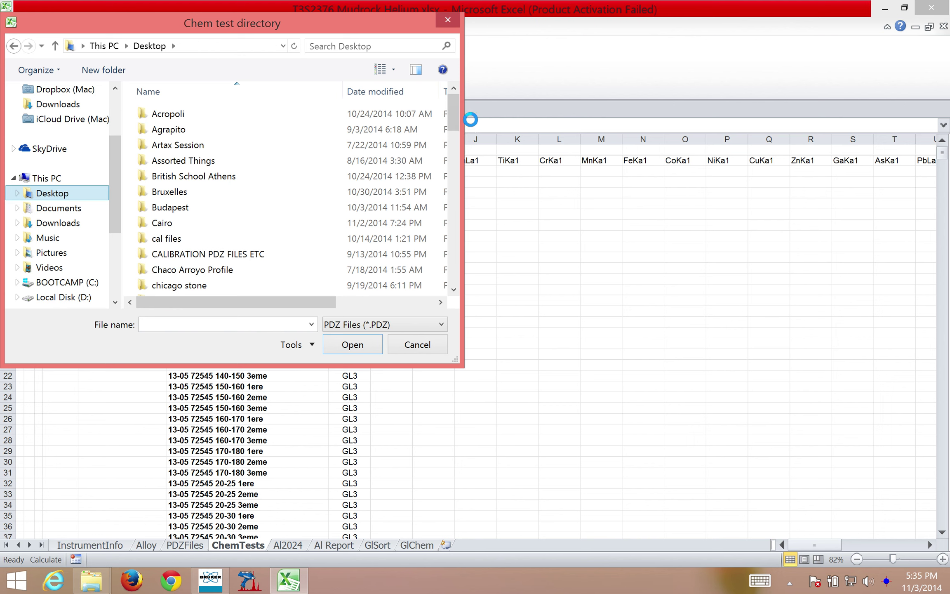
{"action": "scroll", "coordinate": [311, 203], "scroll_direction": "down", "scroll_amount": 15}
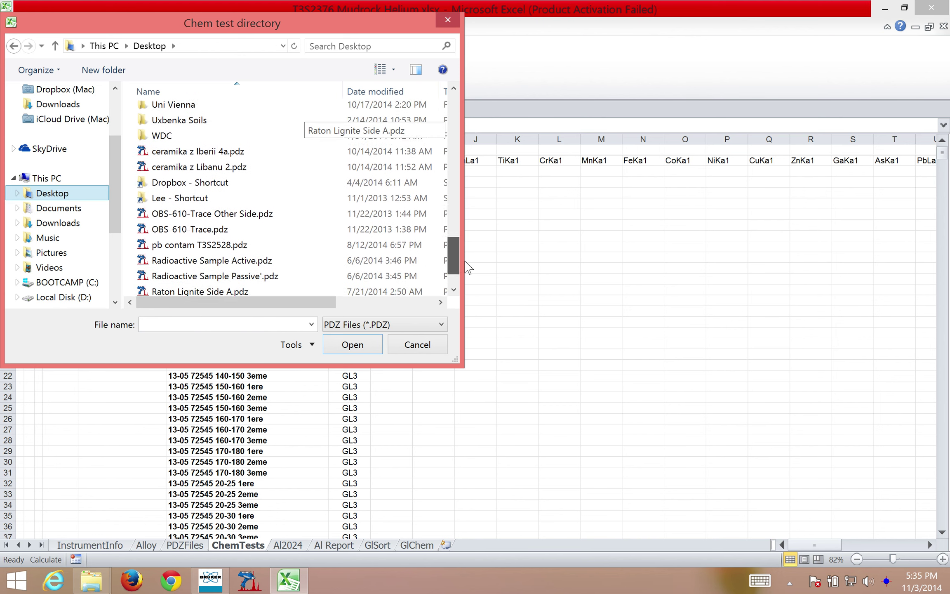
{"action": "scroll", "coordinate": [311, 203], "scroll_direction": "up", "scroll_amount": 1}
{"action": "double_click", "coordinate": [188, 157]}
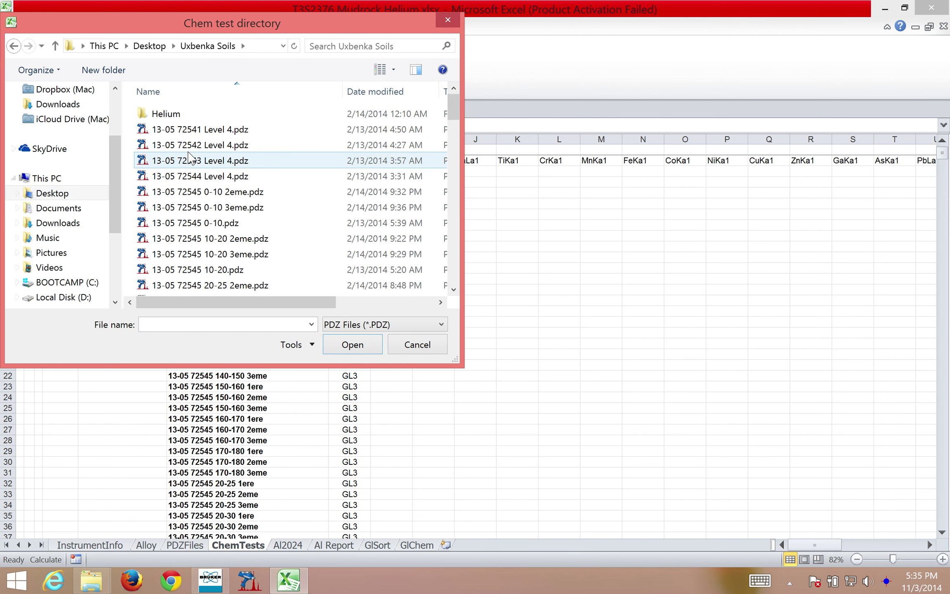
{"action": "double_click", "coordinate": [159, 115]}
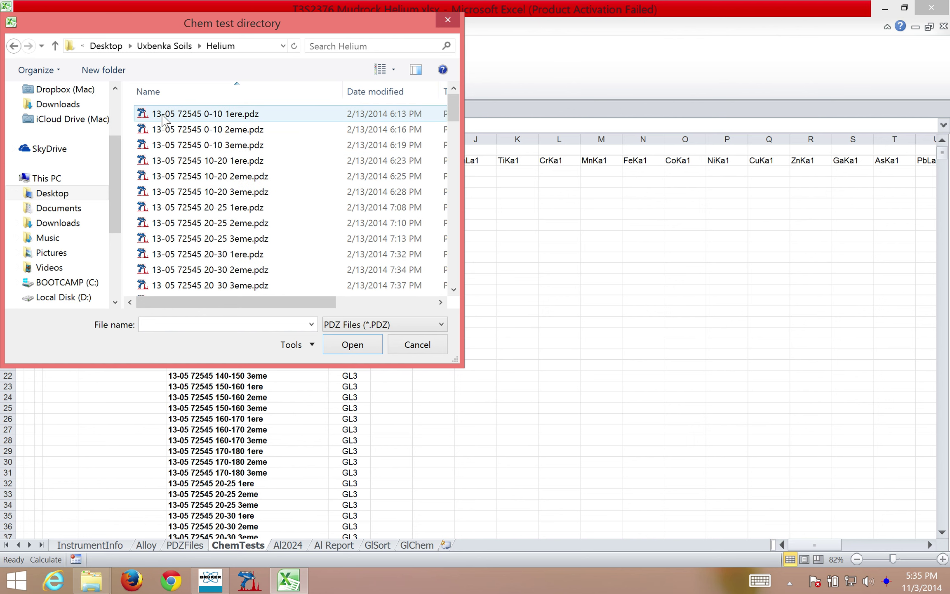
{"action": "left_click", "coordinate": [163, 117]}
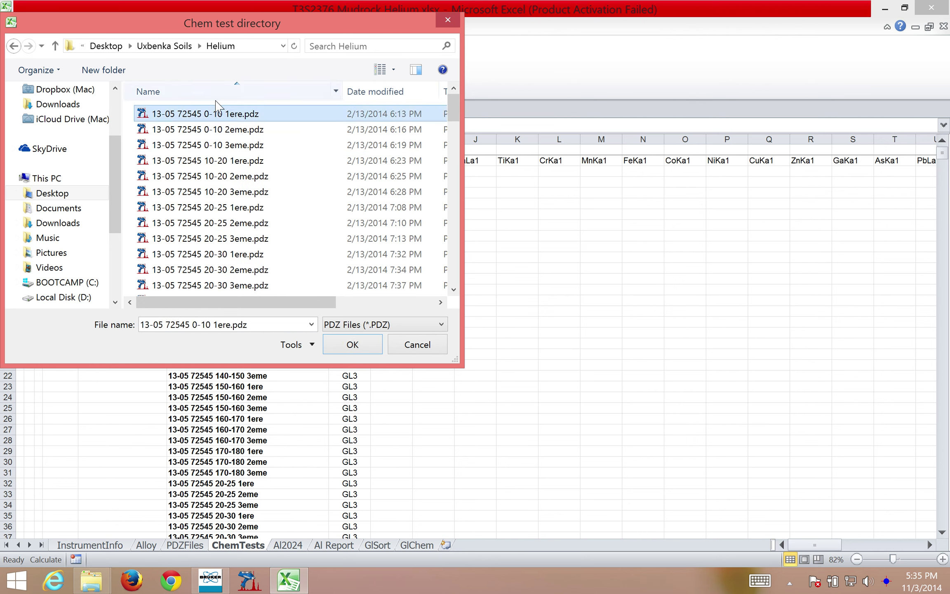
{"action": "left_click", "coordinate": [353, 344]}
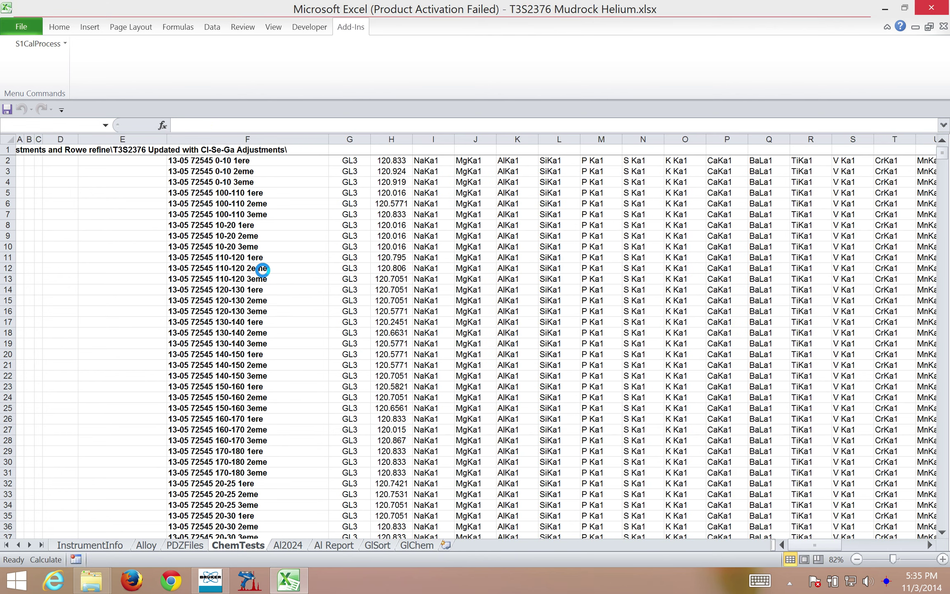
Refocus Excel and look over the AlKa1 results around cell K5
{"action": "left_click", "coordinate": [325, 182]}
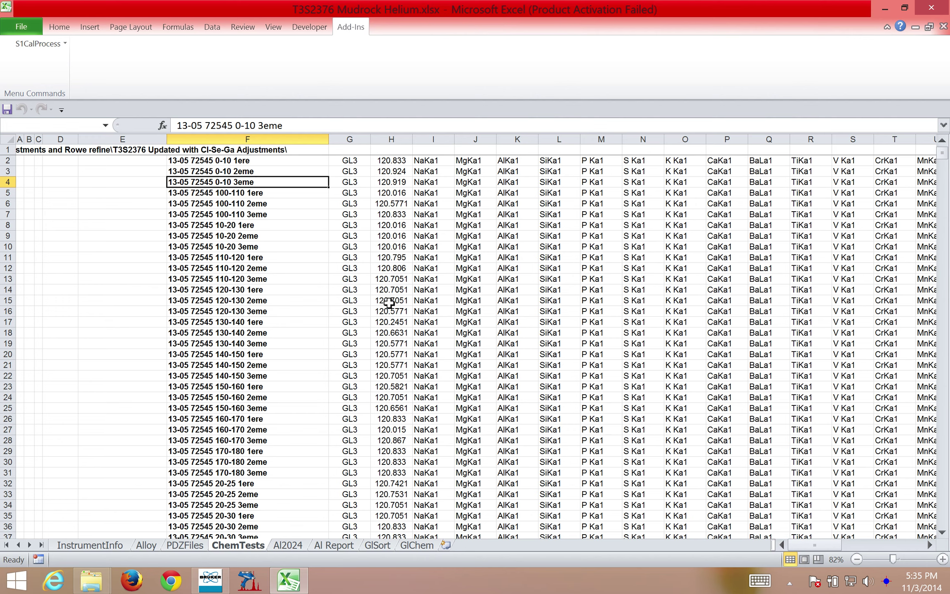
{"action": "left_click", "coordinate": [524, 198]}
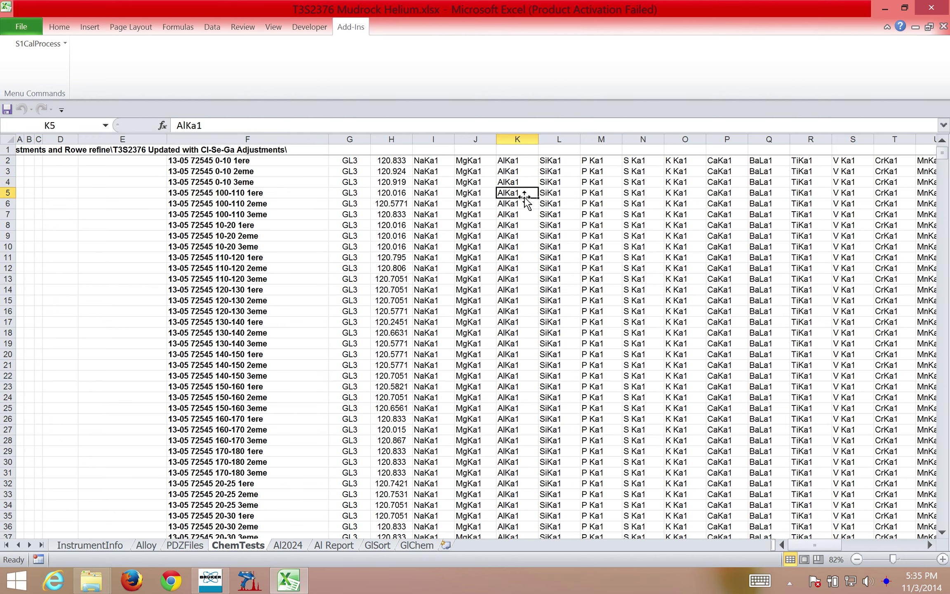
{"action": "scroll", "coordinate": [524, 197], "scroll_direction": "right", "scroll_amount": 12}
{"action": "scroll", "coordinate": [523, 197], "scroll_direction": "left", "scroll_amount": 6}
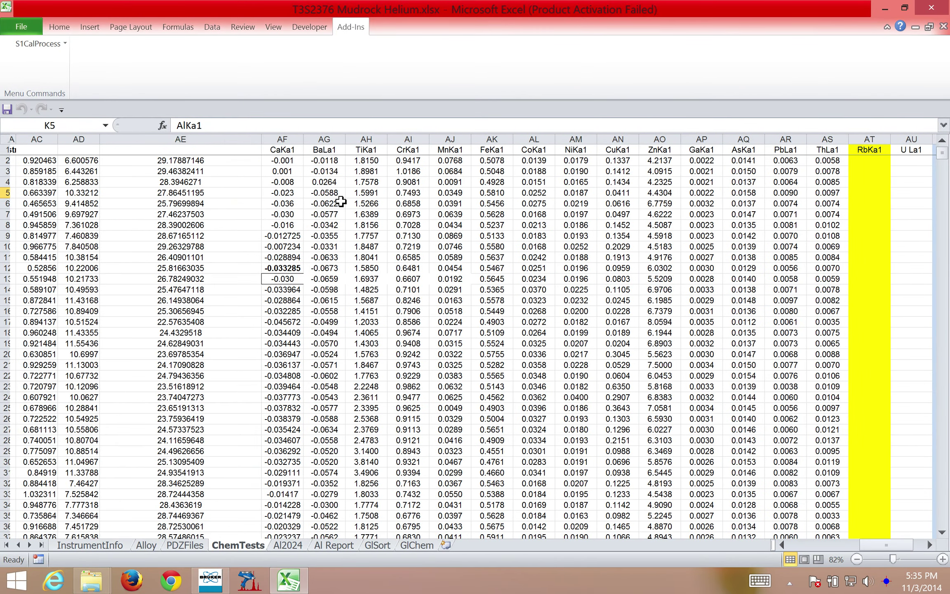
{"action": "scroll", "coordinate": [341, 201], "scroll_direction": "left", "scroll_amount": 1}
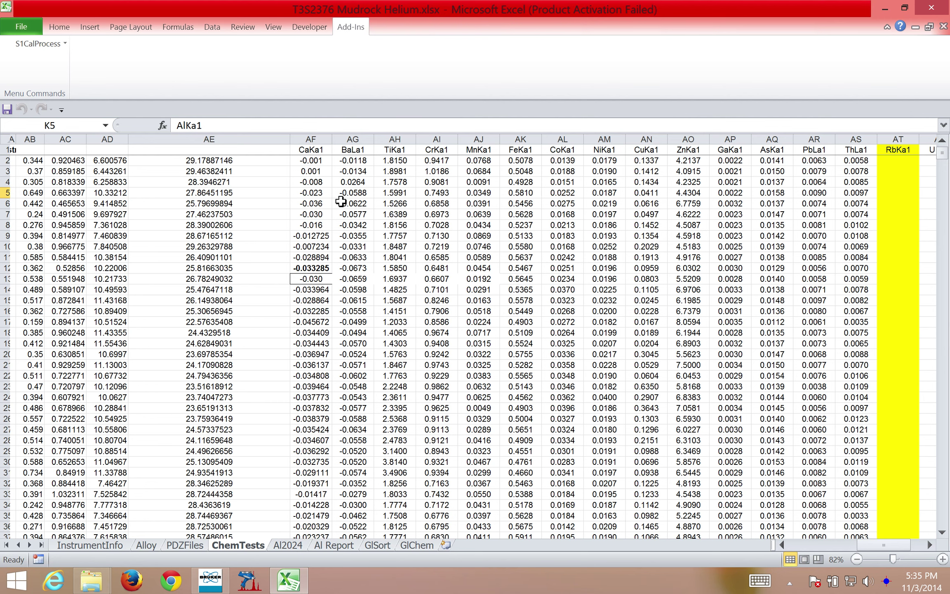
Clear the contents of the CaKa1 through RhKa1 headers in AF1:BA1
{"action": "left_click", "coordinate": [309, 151]}
{"action": "scroll", "coordinate": [390, 166], "scroll_direction": "right", "scroll_amount": 10}
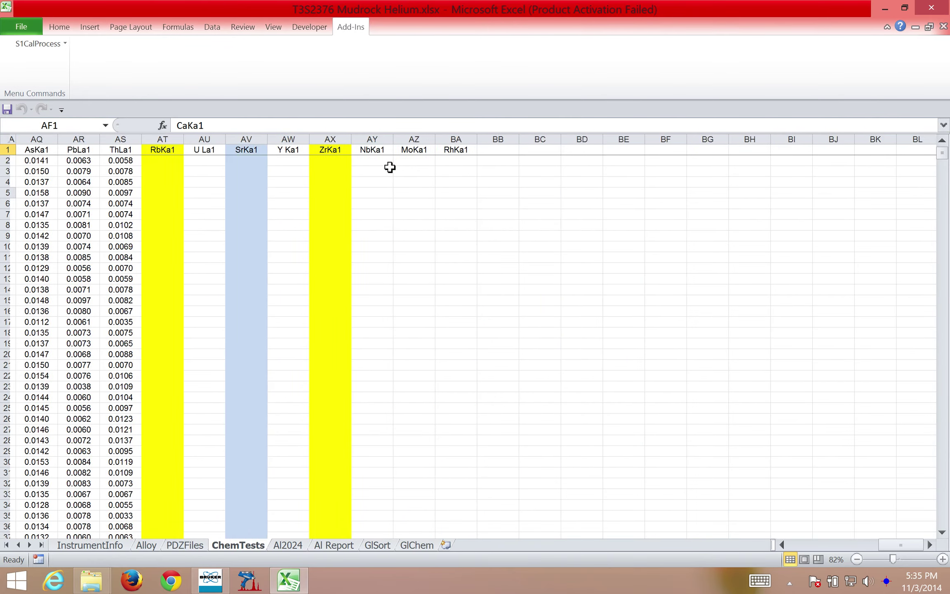
{"action": "scroll", "coordinate": [389, 167], "scroll_direction": "left", "scroll_amount": 4}
{"action": "scroll", "coordinate": [390, 166], "scroll_direction": "left", "scroll_amount": 5}
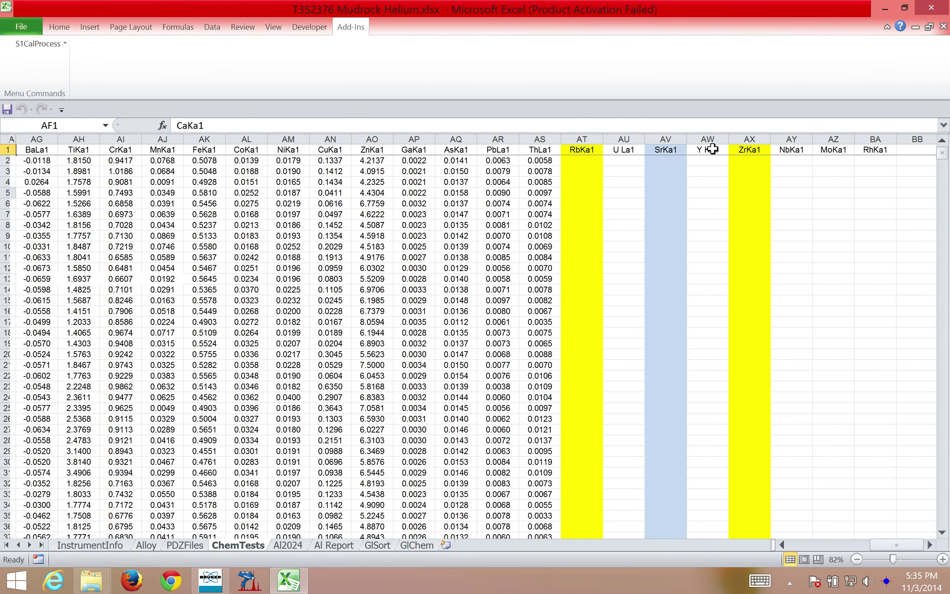
{"action": "left_click", "coordinate": [874, 150], "text": "shift"}
{"action": "right_click", "coordinate": [874, 150]}
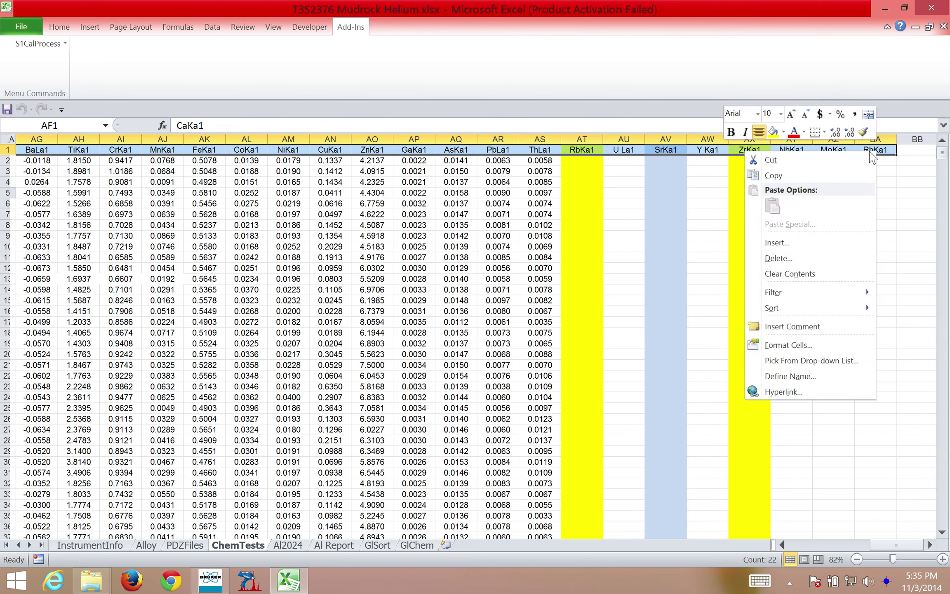
{"action": "left_click", "coordinate": [789, 274]}
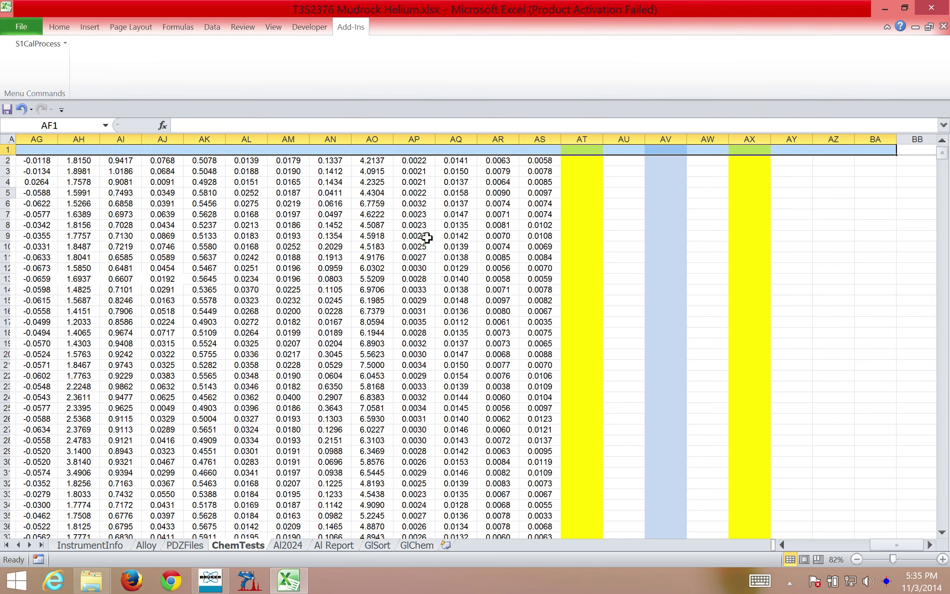
{"action": "scroll", "coordinate": [419, 235], "scroll_direction": "left", "scroll_amount": 10}
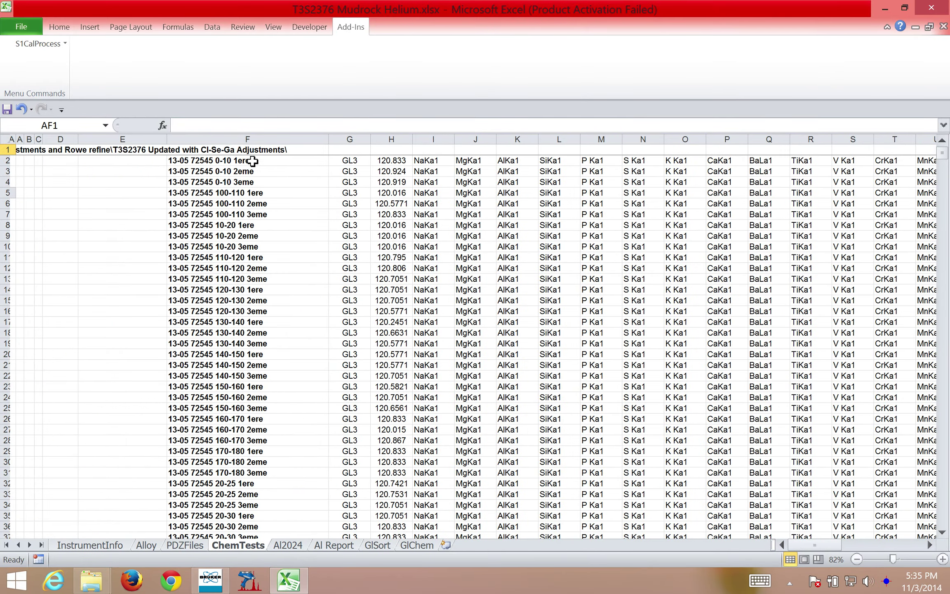
Select the 84 spectrum names in F2:F85 and bring up their context menu
{"action": "left_click_drag", "start_coordinate": [253, 161], "coordinate": [227, 515]}
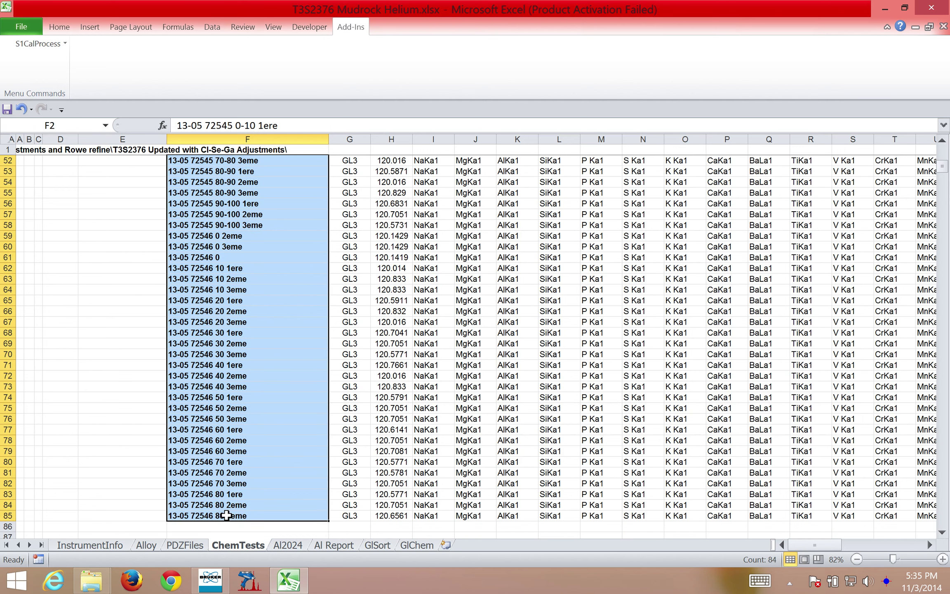
{"action": "right_click", "coordinate": [227, 515]}
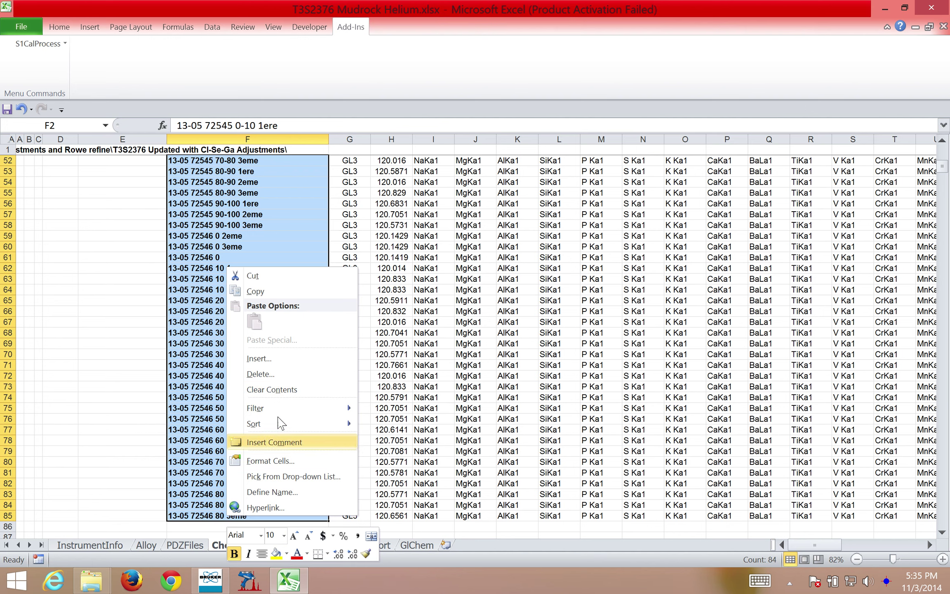
Paste Special the spectrum names into column AA from AA2 and widen column AA to fit
{"action": "left_click", "coordinate": [256, 291]}
{"action": "scroll", "coordinate": [382, 276], "scroll_direction": "up", "scroll_amount": 17}
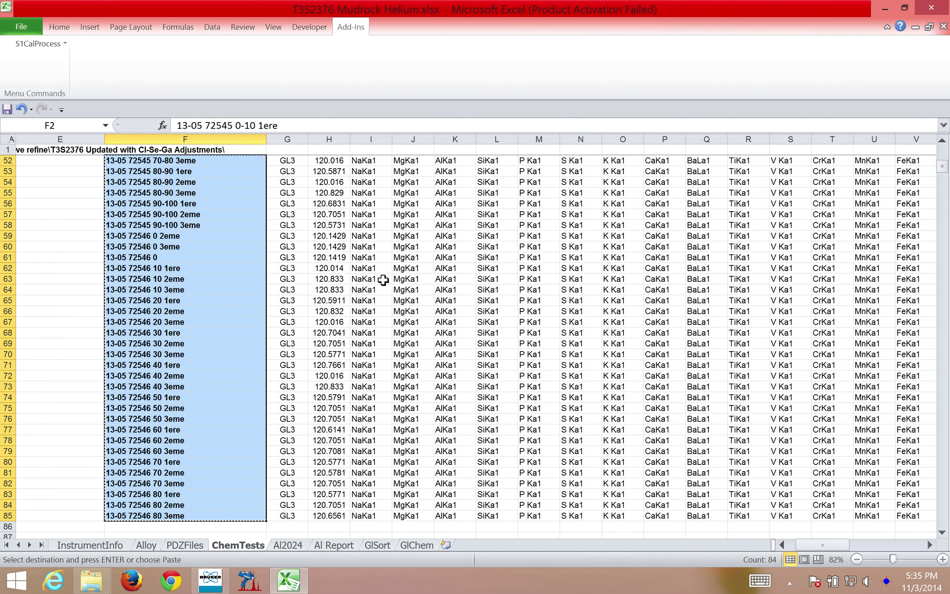
{"action": "scroll", "coordinate": [383, 279], "scroll_direction": "right", "scroll_amount": 6}
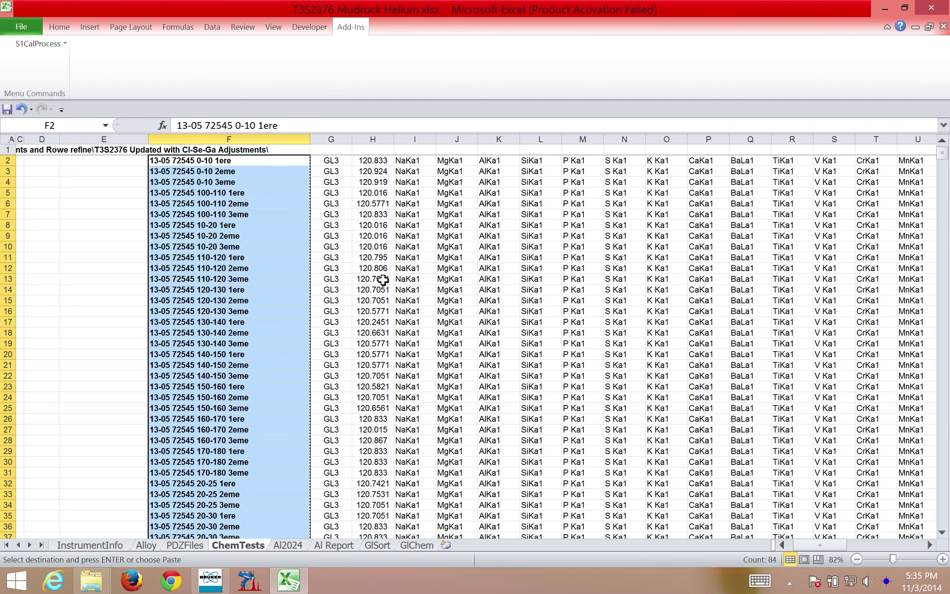
{"action": "scroll", "coordinate": [383, 279], "scroll_direction": "right", "scroll_amount": 2}
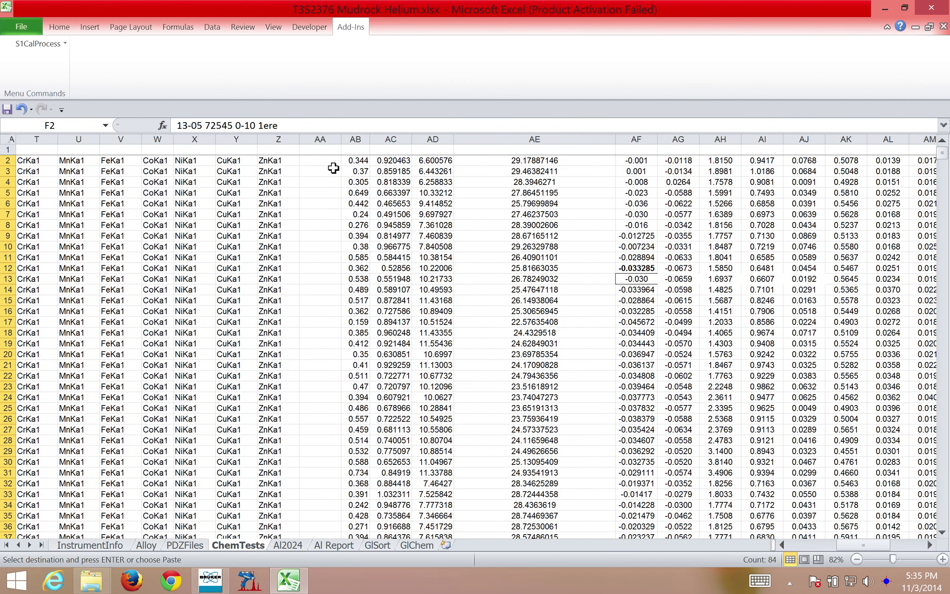
{"action": "left_click", "coordinate": [321, 162]}
{"action": "right_click", "coordinate": [321, 162]}
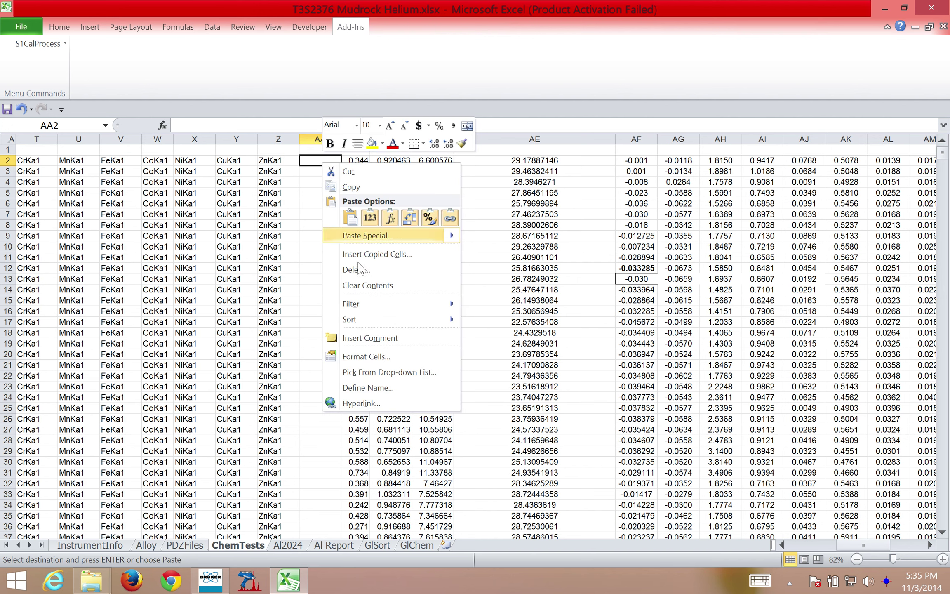
{"action": "left_click", "coordinate": [361, 242]}
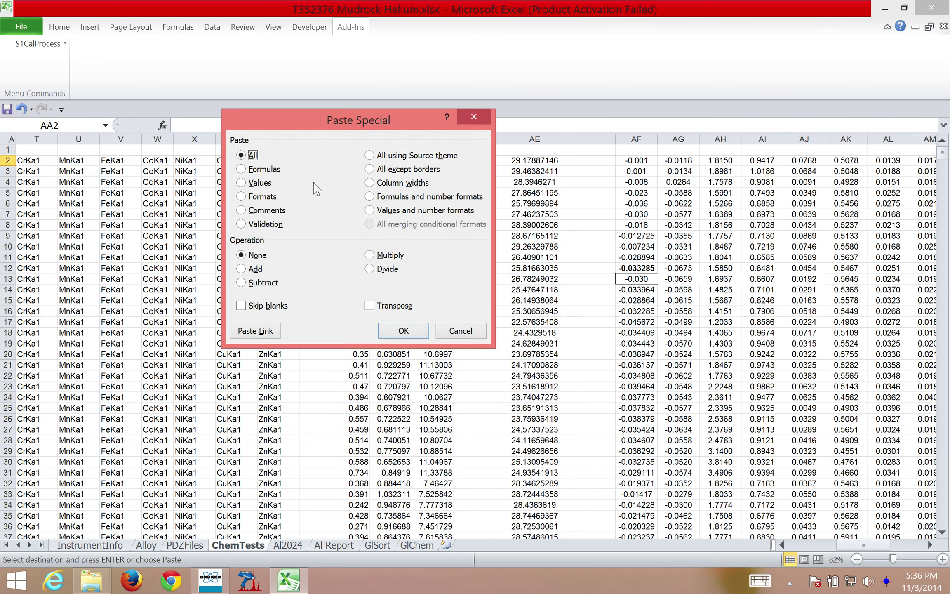
{"action": "left_click", "coordinate": [397, 329]}
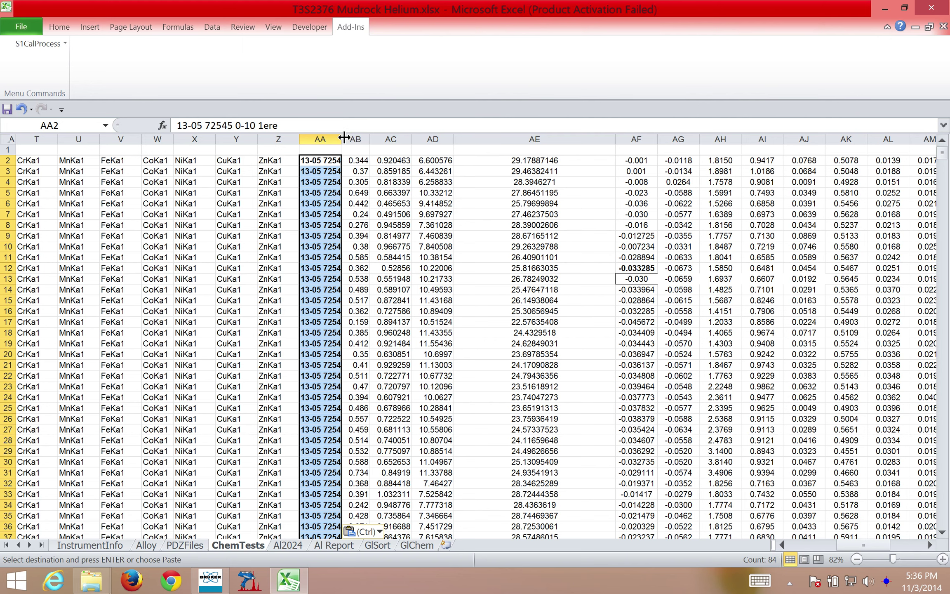
{"action": "left_click_drag", "start_coordinate": [344, 138], "coordinate": [373, 138]}
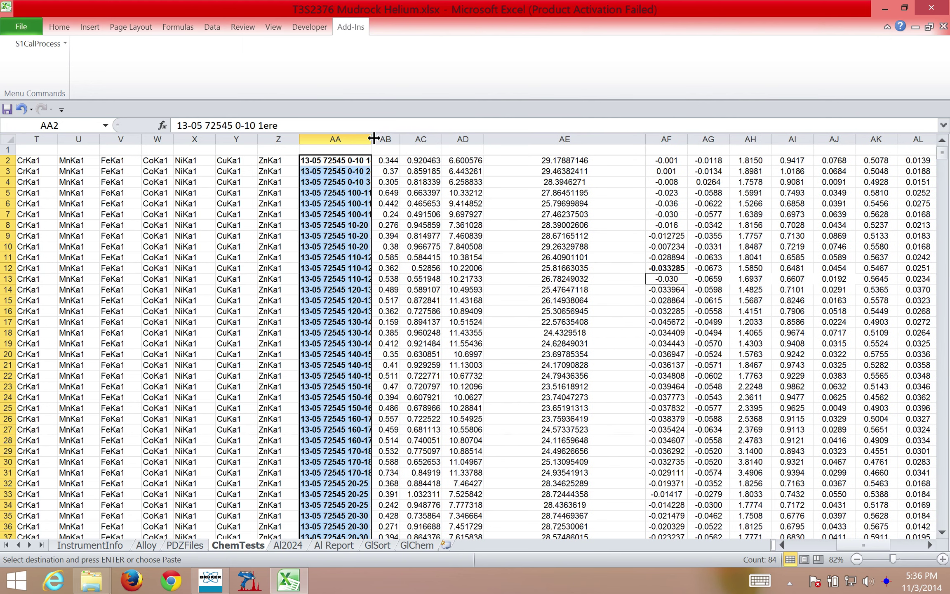
Copy the NaKa1 to ZnKa1 element names from I2:Z2 and paste them at AB1
{"action": "left_click", "coordinate": [279, 164]}
{"action": "scroll", "coordinate": [279, 164], "scroll_direction": "left", "scroll_amount": 10}
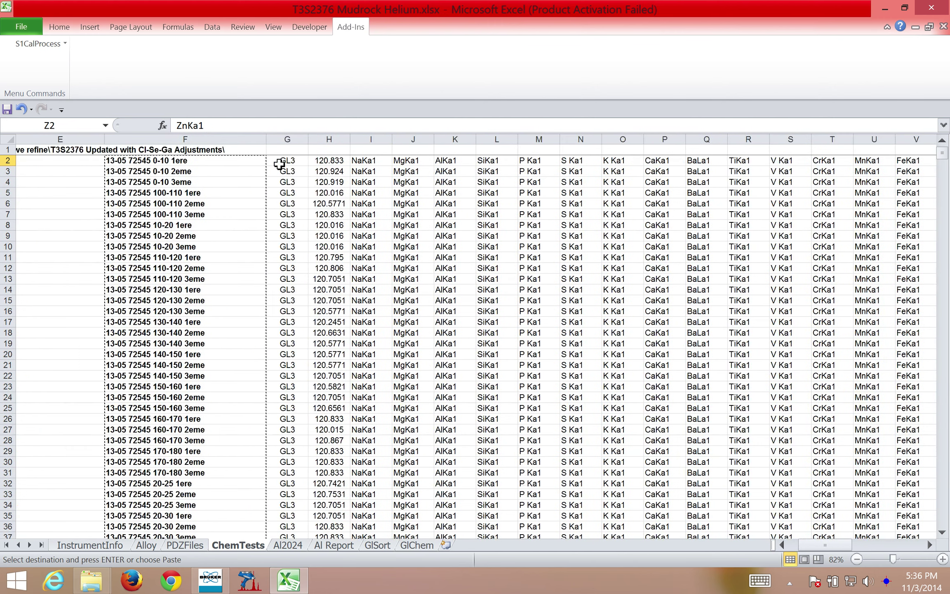
{"action": "left_click", "coordinate": [373, 162], "text": "shift"}
{"action": "scroll", "coordinate": [373, 162], "scroll_direction": "right", "scroll_amount": 1}
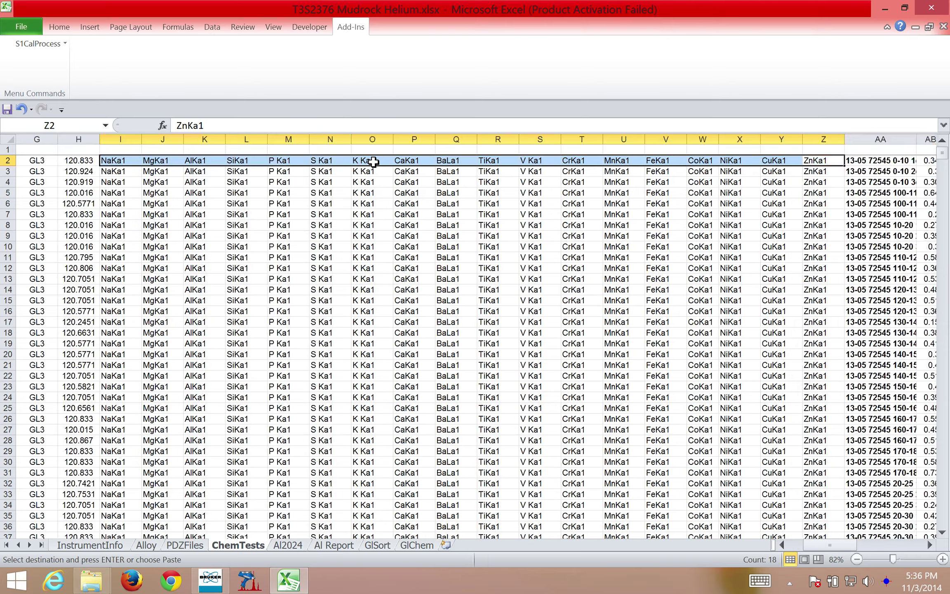
{"action": "scroll", "coordinate": [373, 162], "scroll_direction": "right", "scroll_amount": 6}
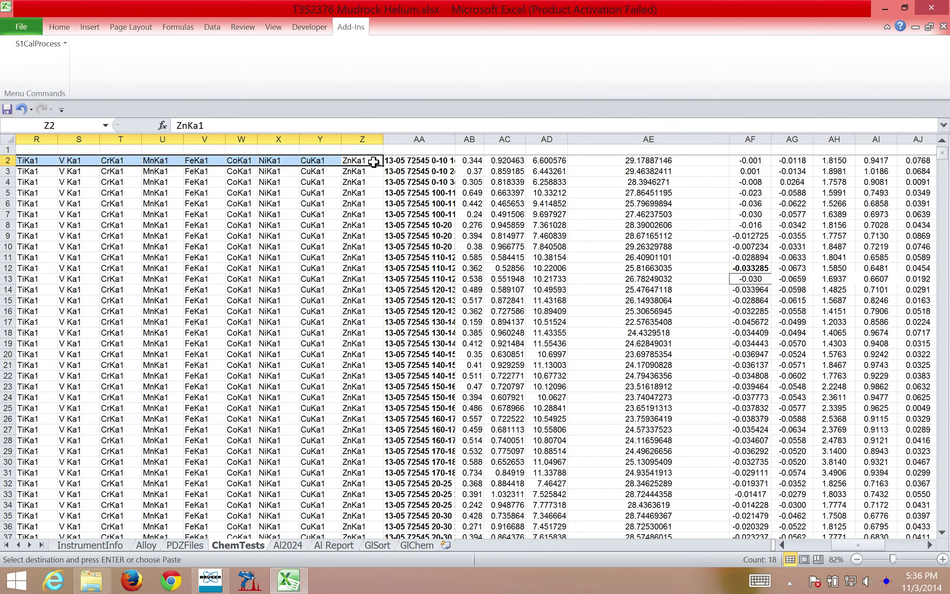
{"action": "right_click", "coordinate": [326, 161]}
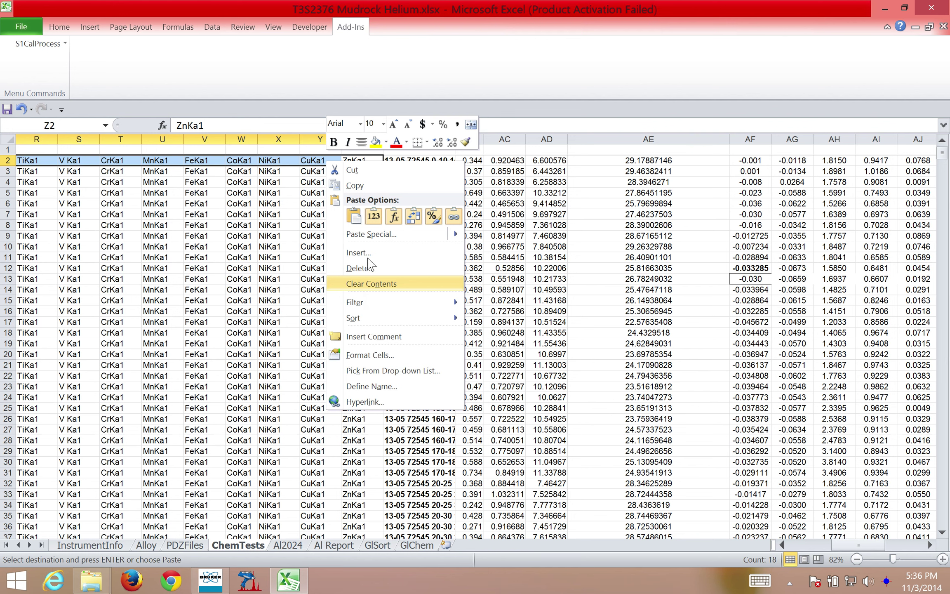
{"action": "left_click", "coordinate": [364, 186]}
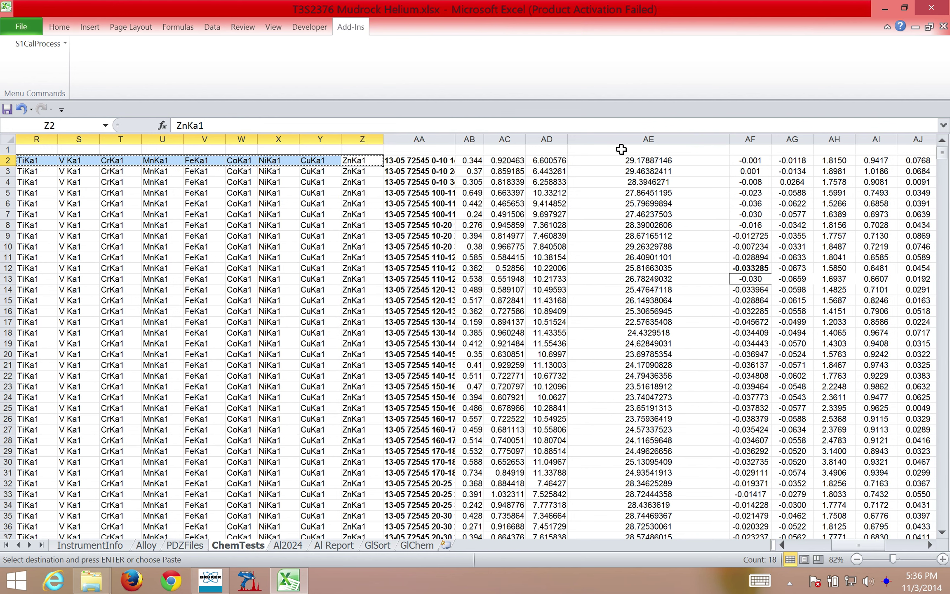
{"action": "left_click", "coordinate": [469, 149]}
{"action": "right_click", "coordinate": [469, 148]}
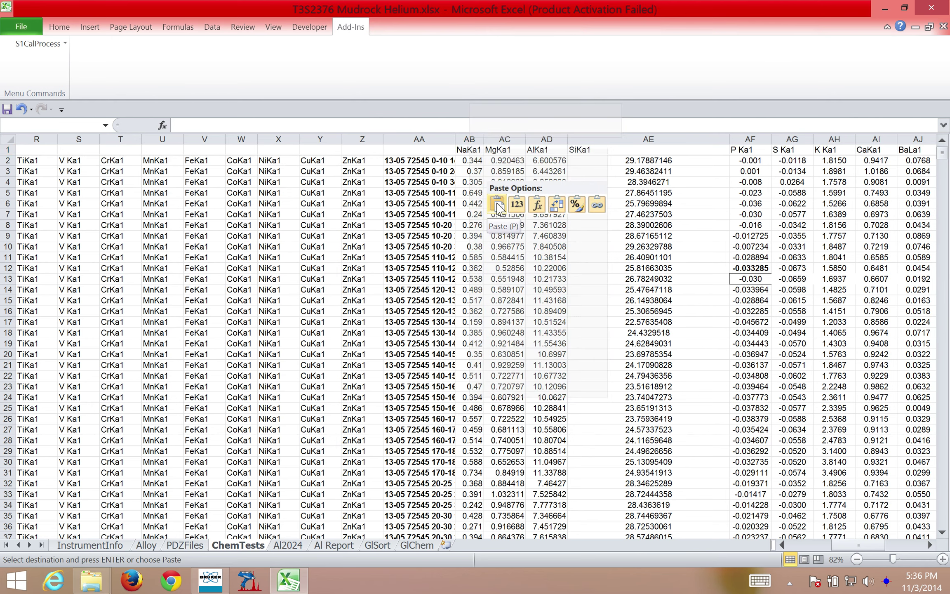
{"action": "left_click", "coordinate": [498, 205]}
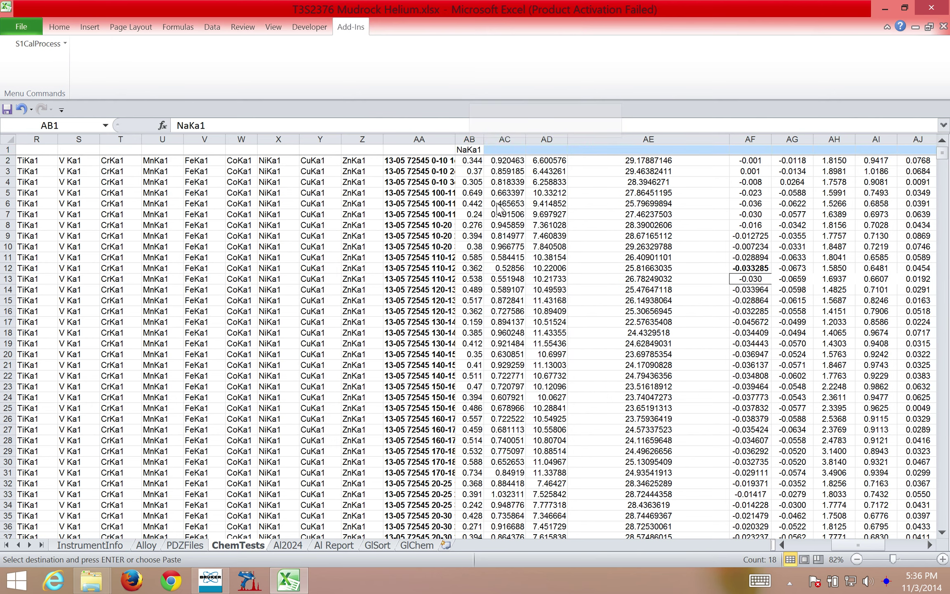
Verify the first sample's name and its NaKa1, MgKa1 and AlKa1 values
{"action": "left_click", "coordinate": [458, 161]}
{"action": "left_click", "coordinate": [432, 162]}
{"action": "scroll", "coordinate": [434, 169], "scroll_direction": "right", "scroll_amount": 1}
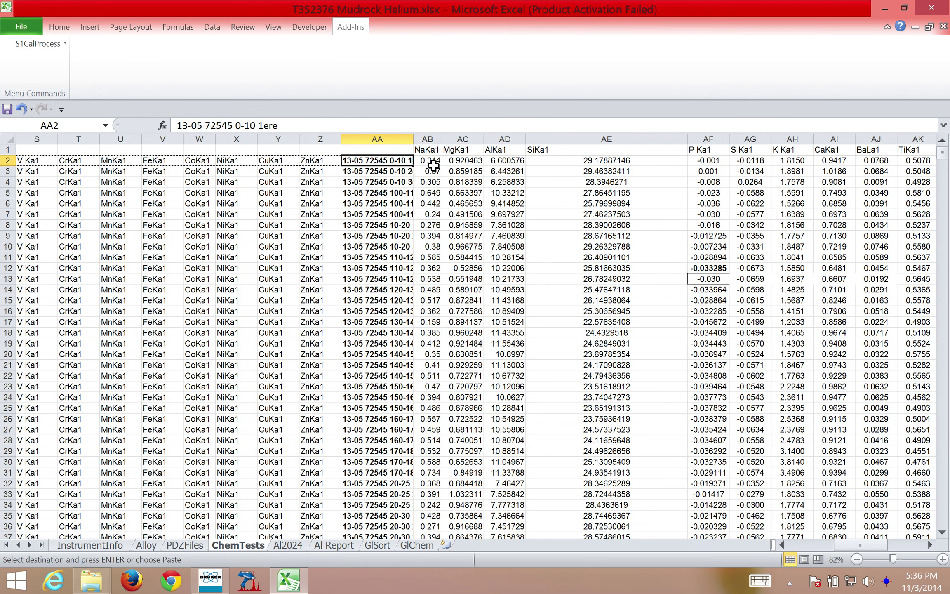
{"action": "left_click", "coordinate": [433, 165]}
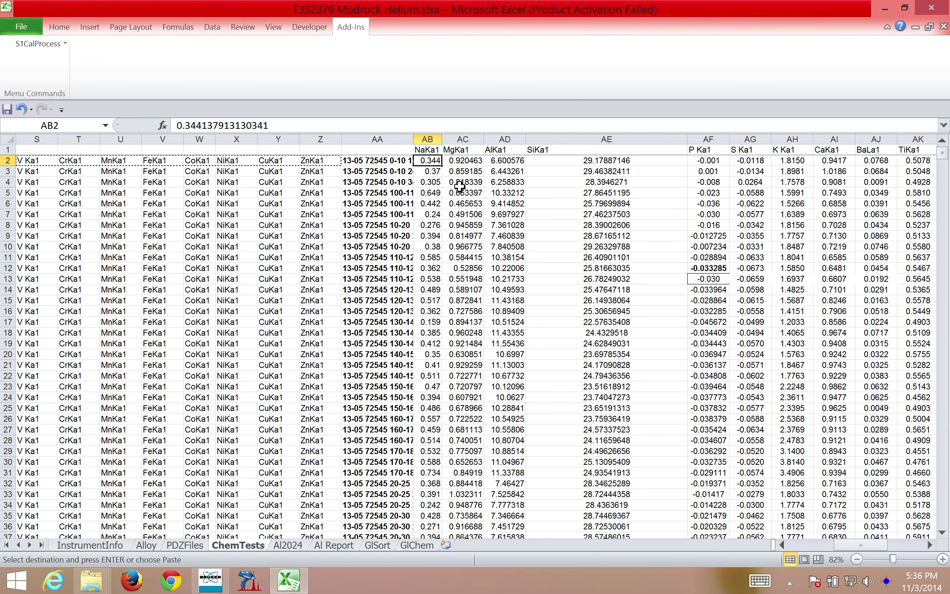
{"action": "left_click", "coordinate": [467, 162]}
{"action": "scroll", "coordinate": [503, 184], "scroll_direction": "right", "scroll_amount": 2}
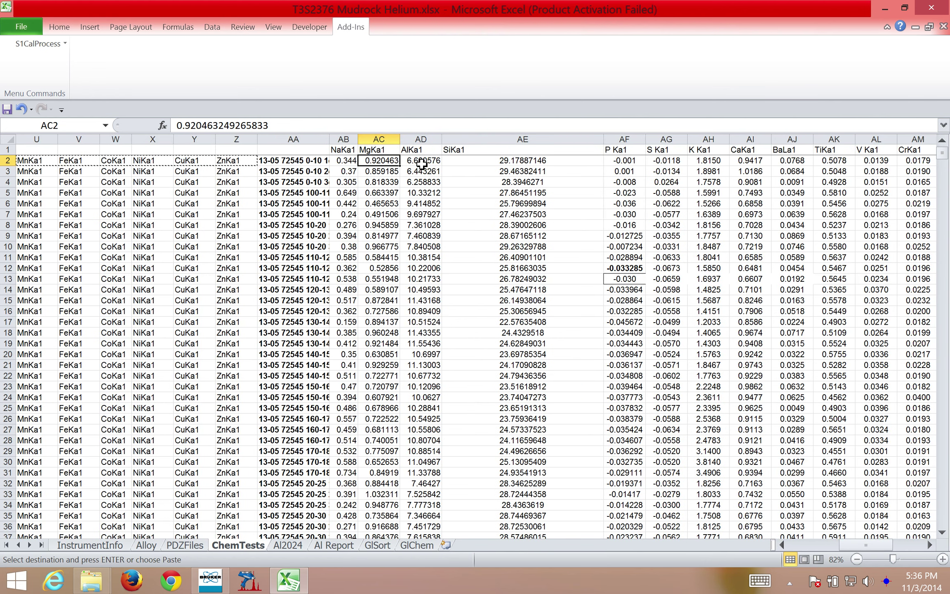
{"action": "key", "text": "Right"}
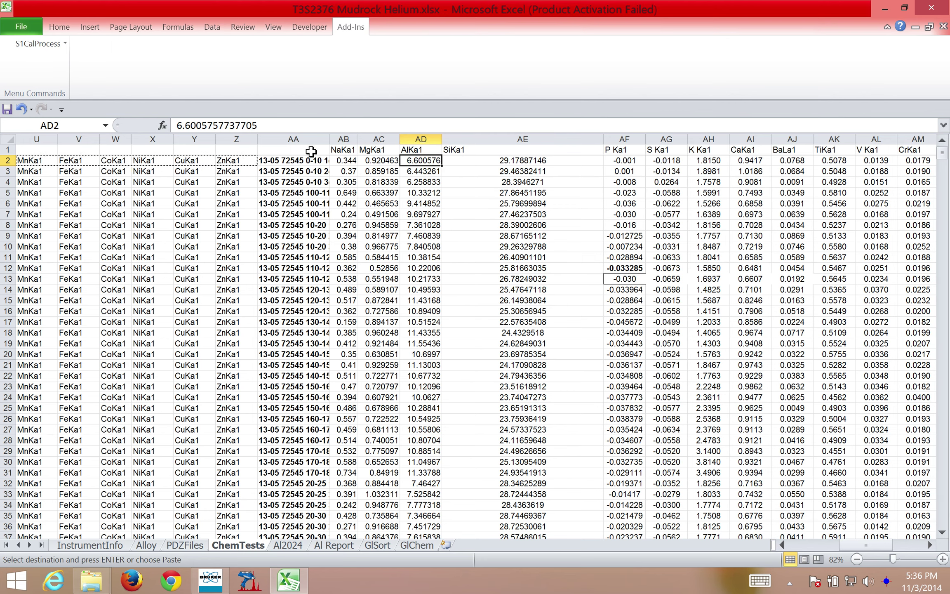
Select and copy the AA1:AS85 block of sample names, element headers and values
{"action": "left_click", "coordinate": [310, 153]}
{"action": "scroll", "coordinate": [498, 266], "scroll_direction": "right", "scroll_amount": 5}
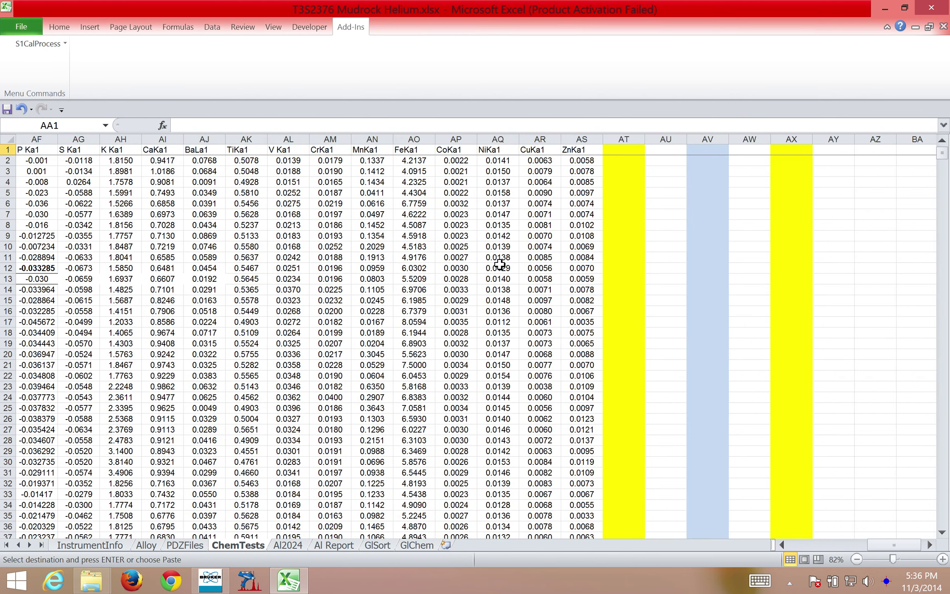
{"action": "scroll", "coordinate": [495, 384], "scroll_direction": "down", "scroll_amount": 1}
{"action": "scroll", "coordinate": [494, 383], "scroll_direction": "down", "scroll_amount": 16}
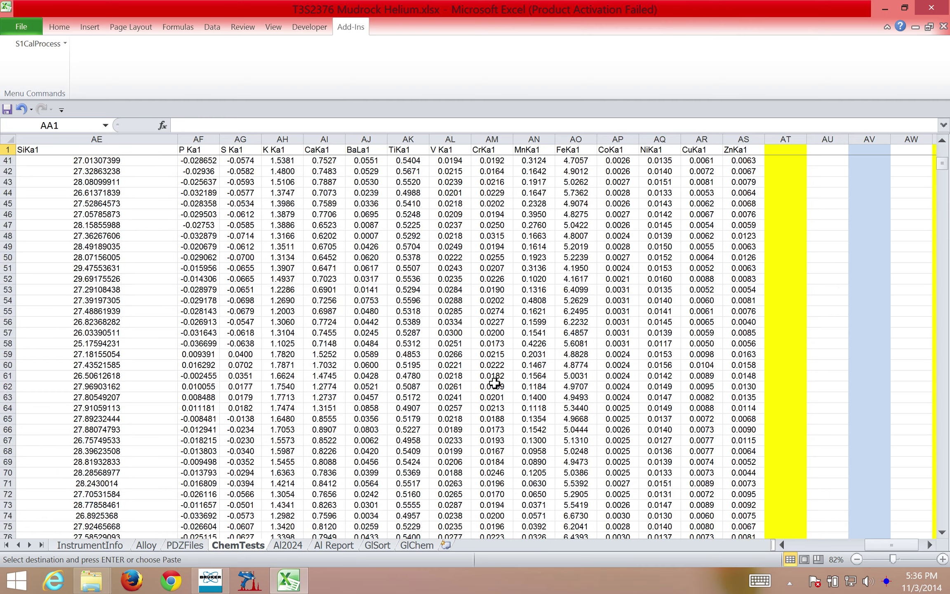
{"action": "scroll", "coordinate": [494, 384], "scroll_direction": "down", "scroll_amount": 3}
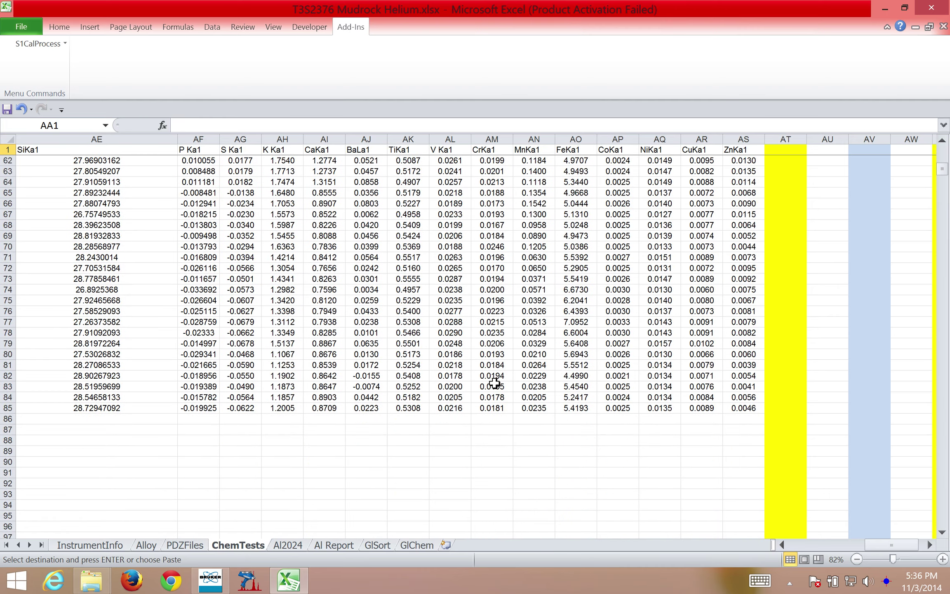
{"action": "left_click", "coordinate": [733, 409], "text": "shift"}
{"action": "right_click", "coordinate": [521, 290]}
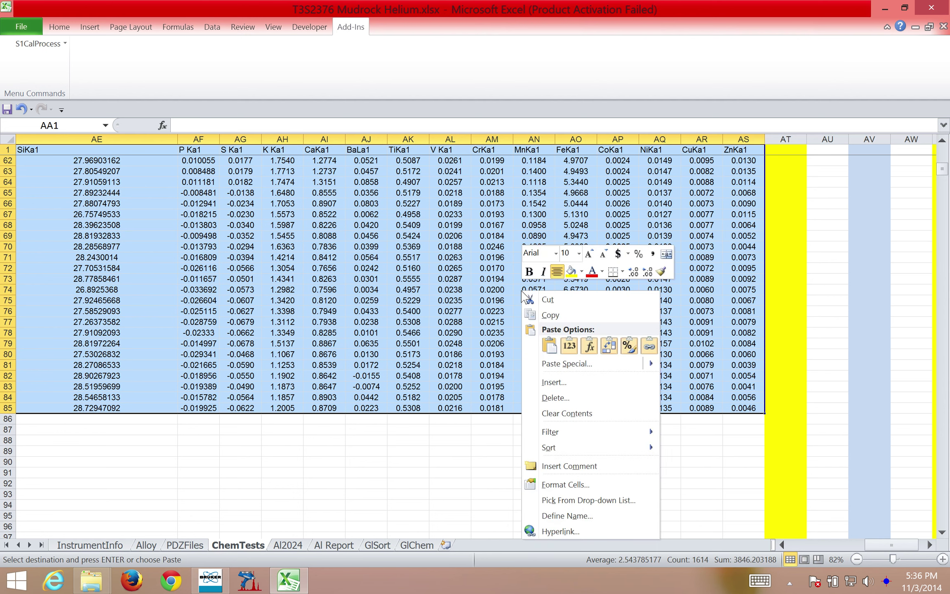
{"action": "left_click", "coordinate": [539, 320]}
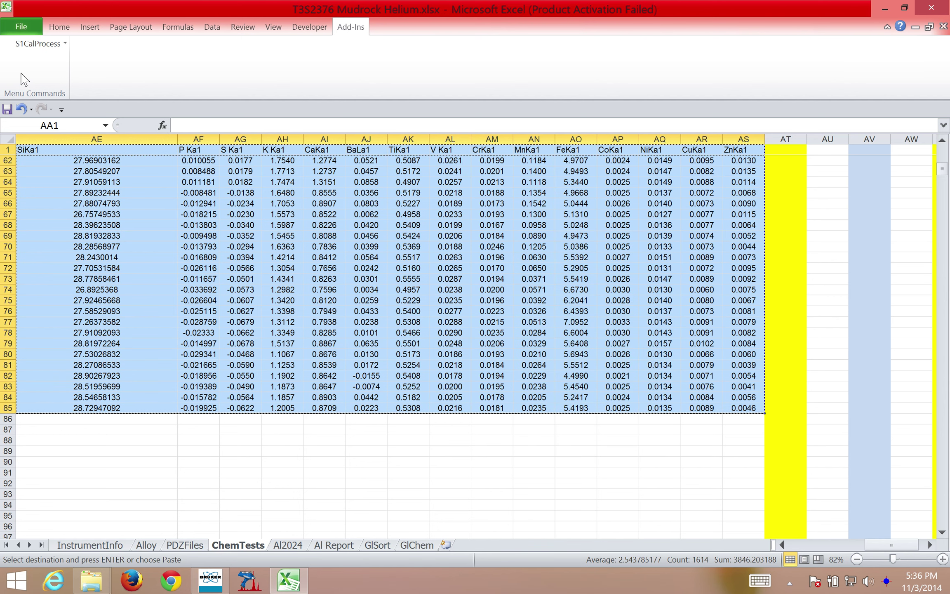
Create a blank workbook and paste the copied sample-name and element-value table at A1
{"action": "left_click", "coordinate": [21, 26]}
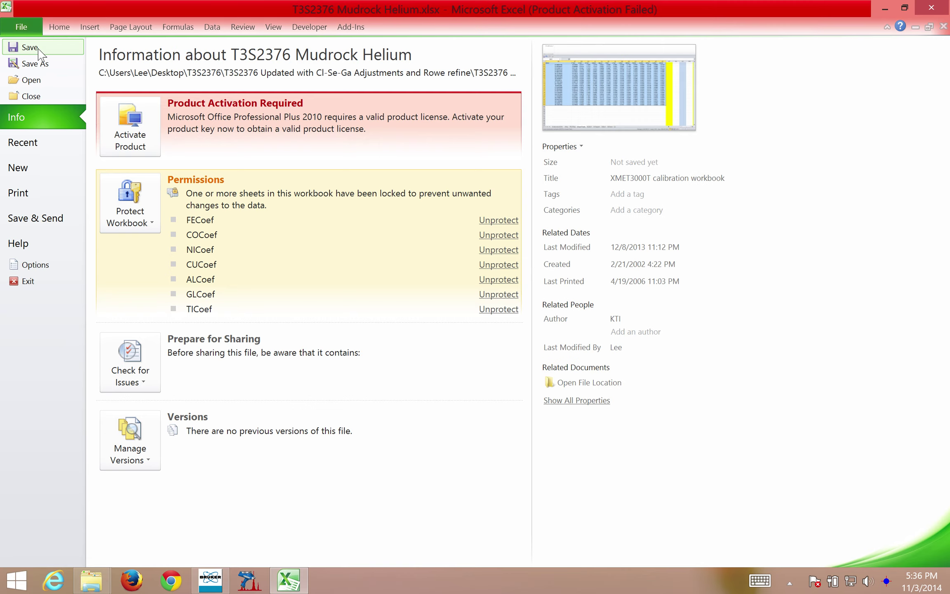
{"action": "left_click", "coordinate": [31, 172]}
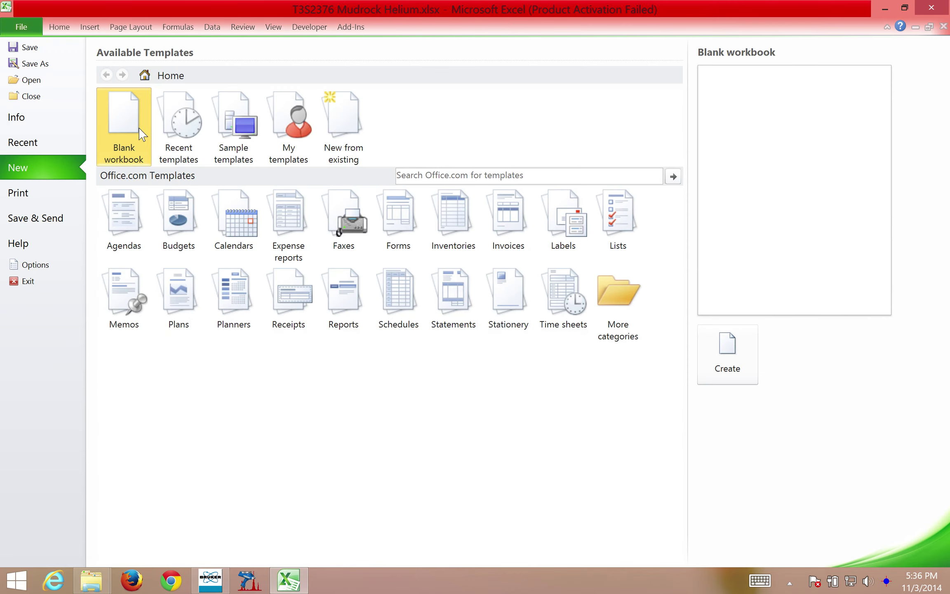
{"action": "double_click", "coordinate": [128, 120]}
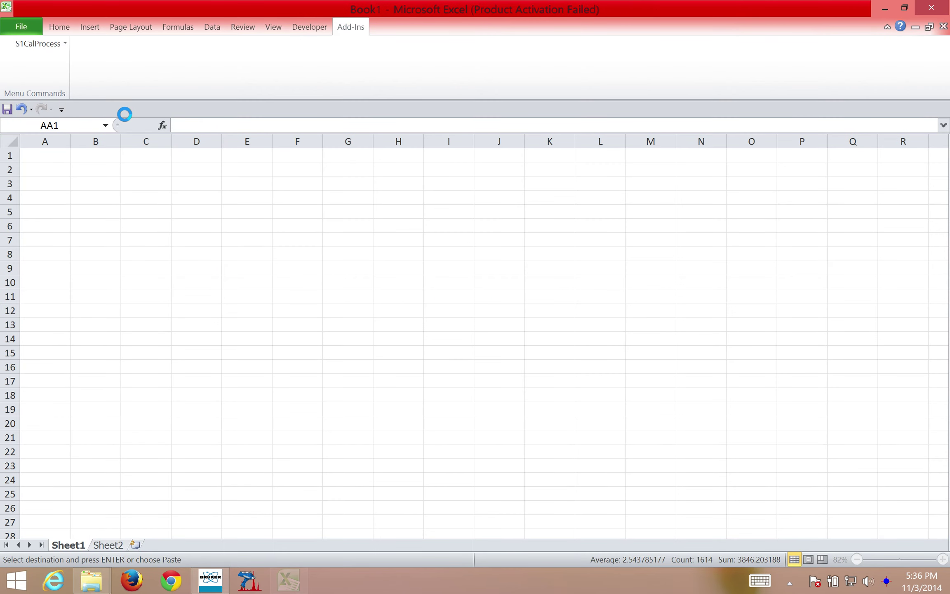
{"action": "right_click", "coordinate": [41, 154]}
{"action": "left_click", "coordinate": [69, 208]}
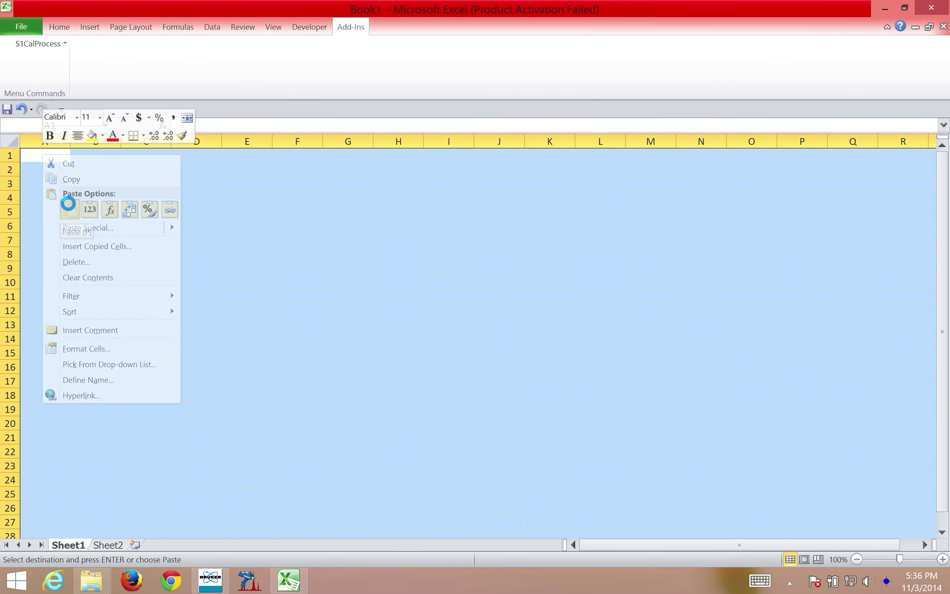
Widen column A so the full sample names in A2 through A7 are readable
{"action": "left_click", "coordinate": [48, 166]}
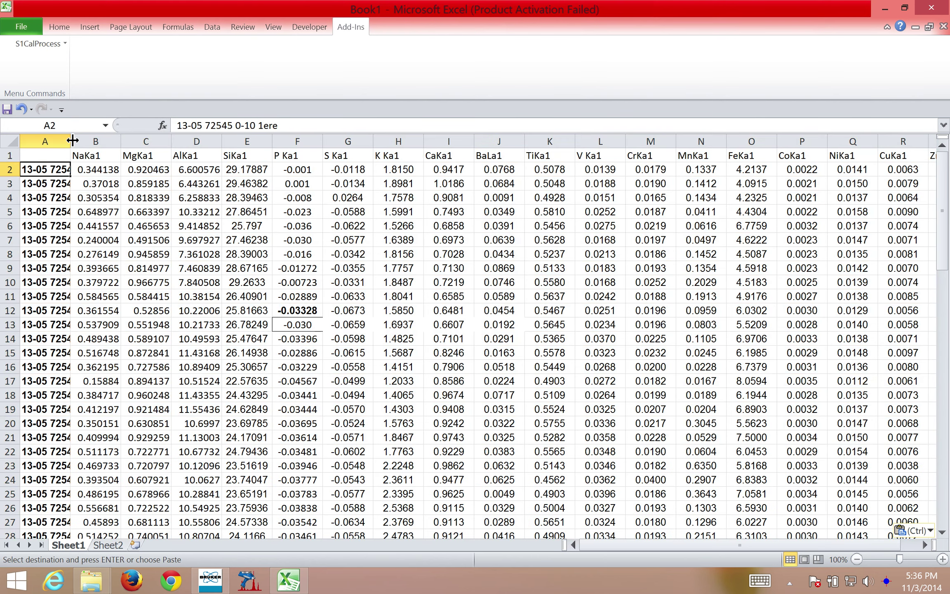
{"action": "left_click_drag", "start_coordinate": [72, 141], "coordinate": [136, 147]}
{"action": "left_click", "coordinate": [121, 182]}
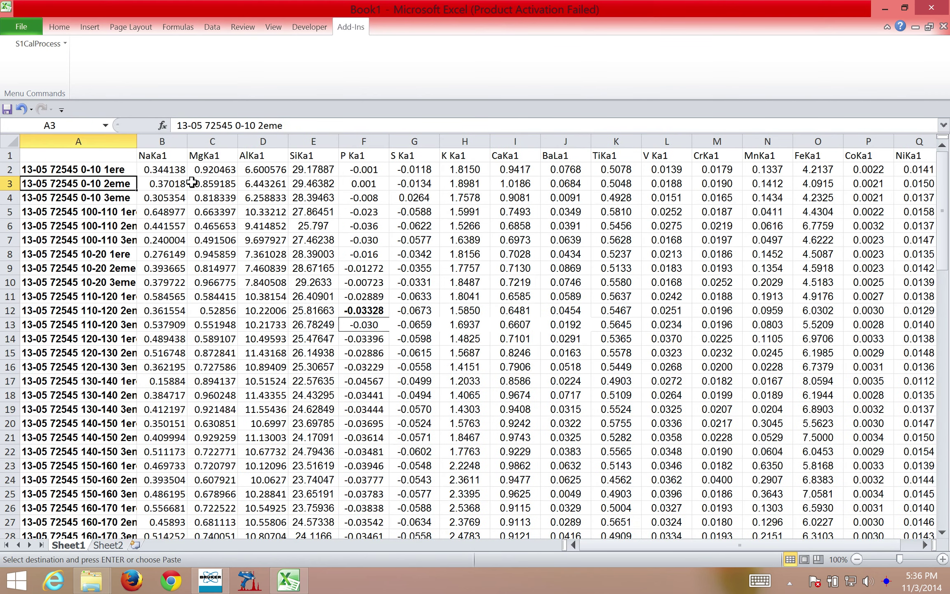
{"action": "left_click", "coordinate": [117, 239]}
{"action": "scroll", "coordinate": [85, 305], "scroll_direction": "down", "scroll_amount": 5}
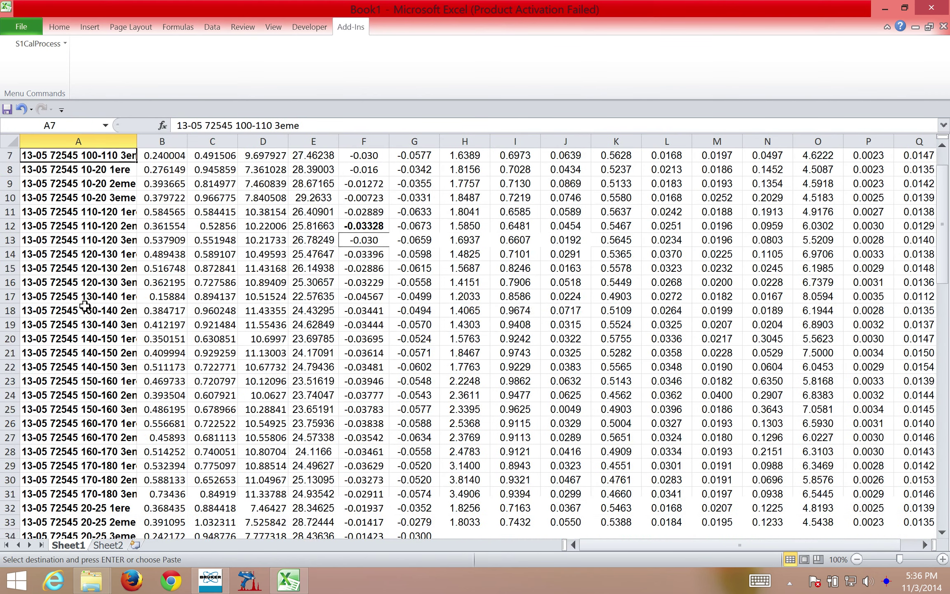
{"action": "scroll", "coordinate": [85, 305], "scroll_direction": "up", "scroll_amount": 5}
Check the NaKa1 to K Ka1 headers, their values, and the last sample in row 85
{"action": "left_click_drag", "start_coordinate": [157, 155], "coordinate": [411, 152]}
{"action": "left_click", "coordinate": [444, 152]}
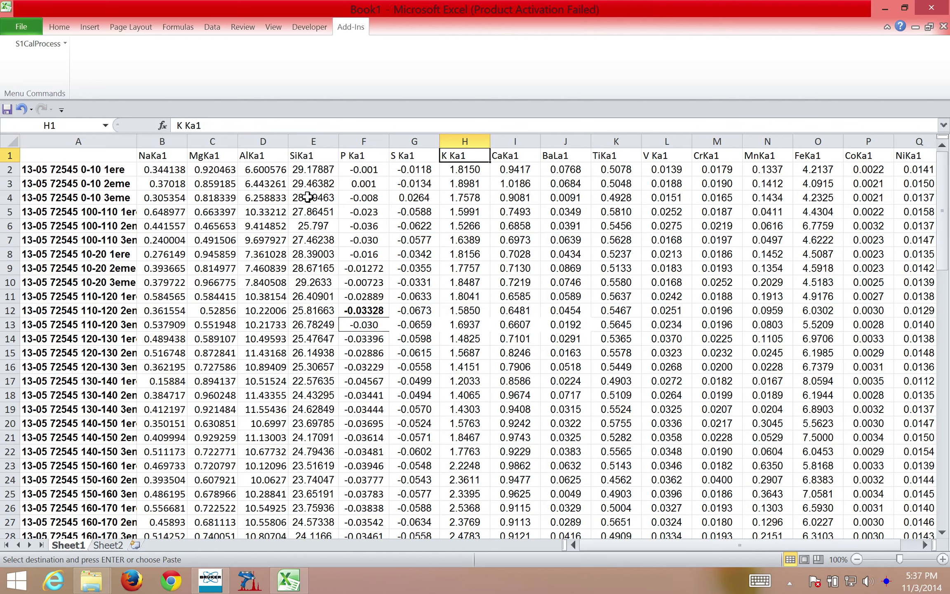
{"action": "left_click", "coordinate": [307, 197]}
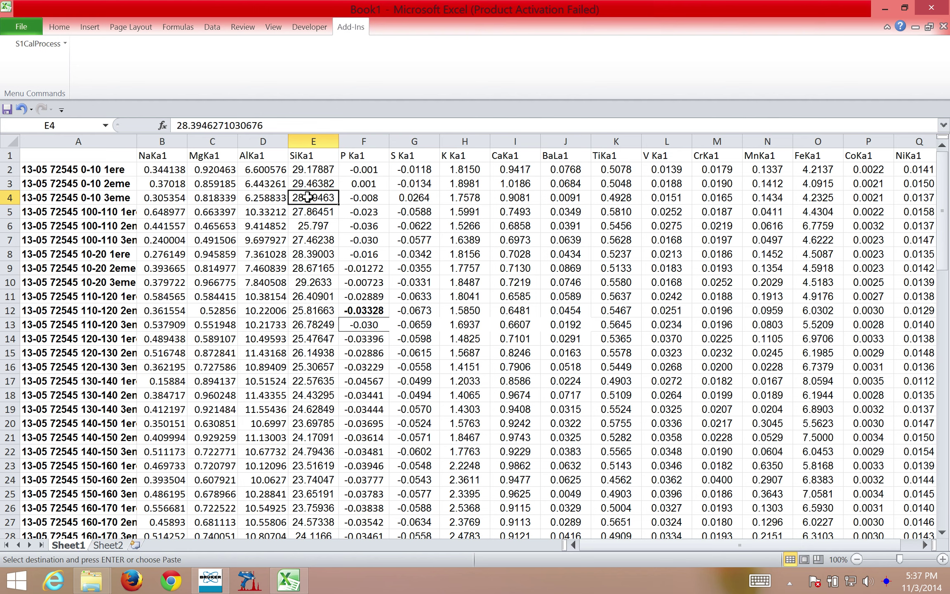
{"action": "left_click", "coordinate": [170, 170]}
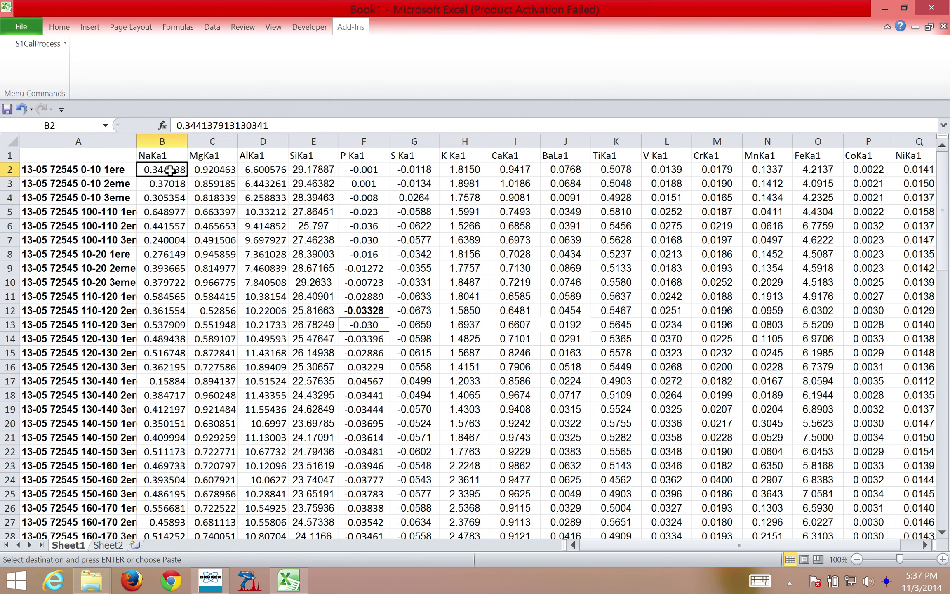
{"action": "left_click", "coordinate": [216, 181]}
{"action": "scroll", "coordinate": [183, 375], "scroll_direction": "down", "scroll_amount": 19}
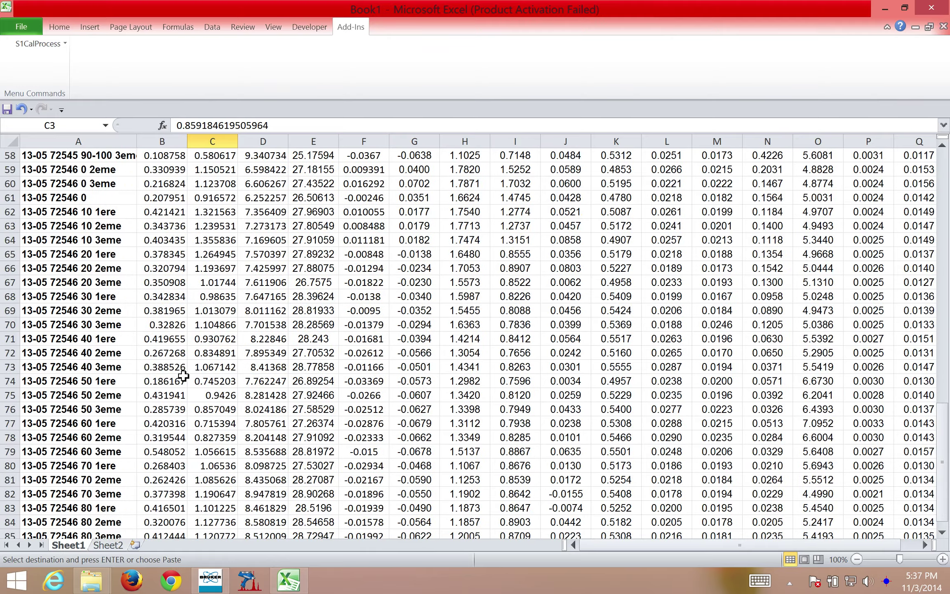
{"action": "scroll", "coordinate": [183, 375], "scroll_direction": "down", "scroll_amount": 5}
{"action": "left_click", "coordinate": [93, 325]}
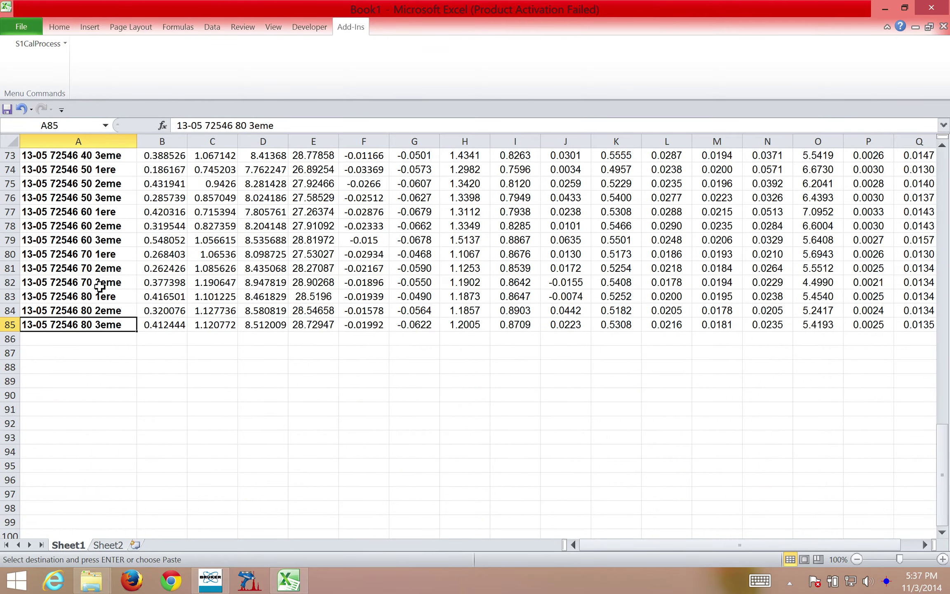
{"action": "scroll", "coordinate": [98, 297], "scroll_direction": "up", "scroll_amount": 20}
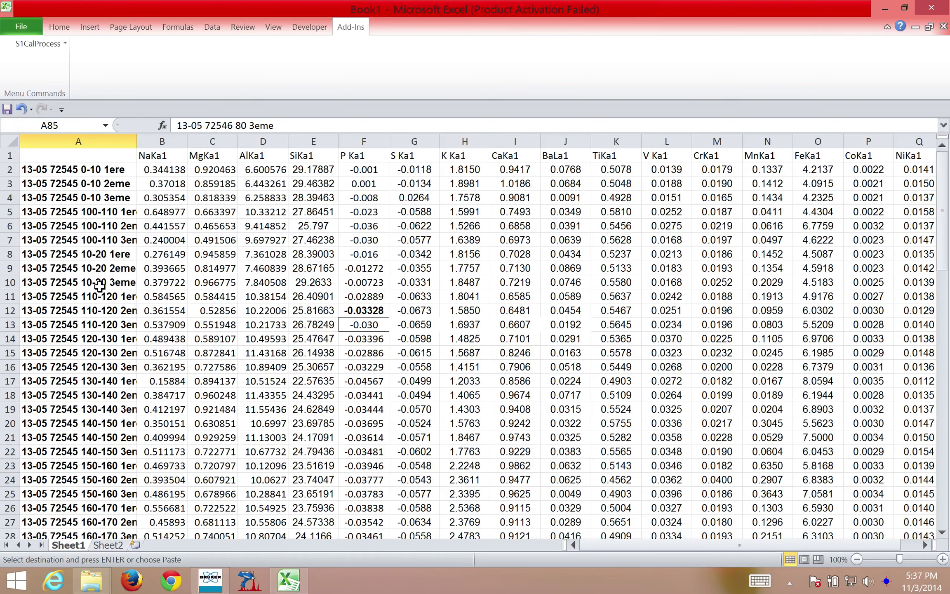